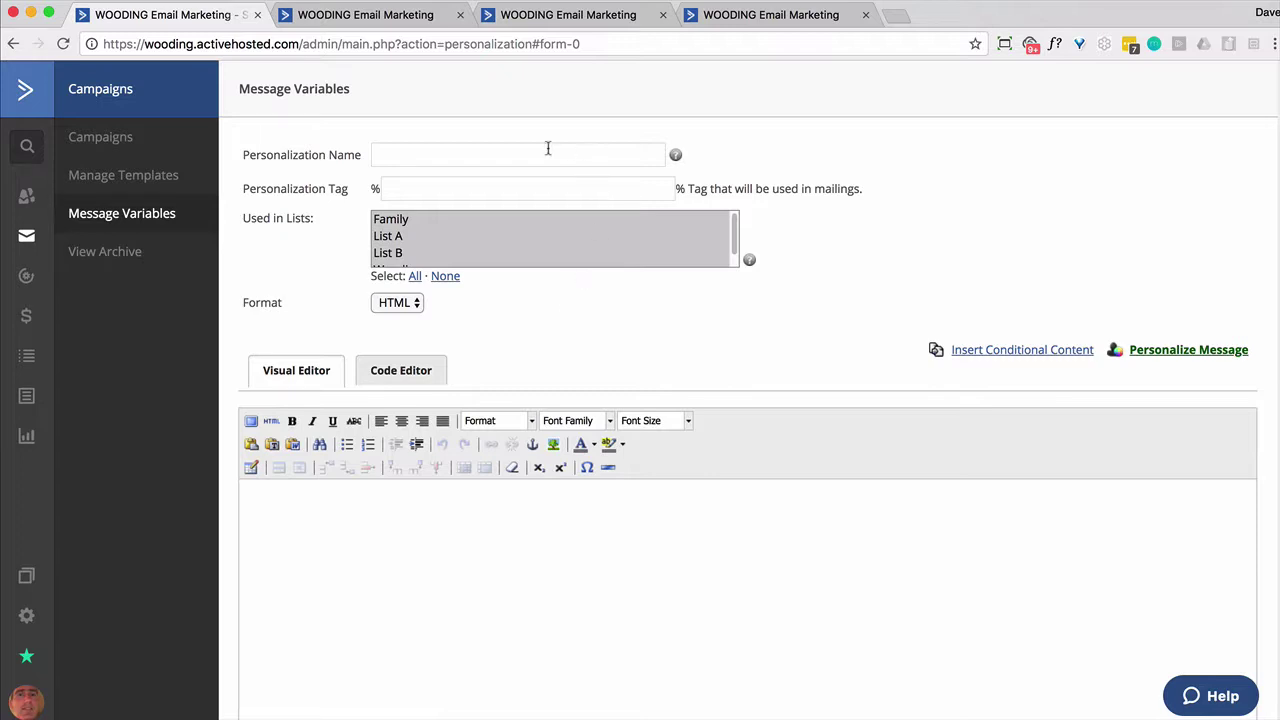
Name the variable 'Missing Phone', tag it missing_phone, and assign it to all lists
left_click(469, 153)
type("M")
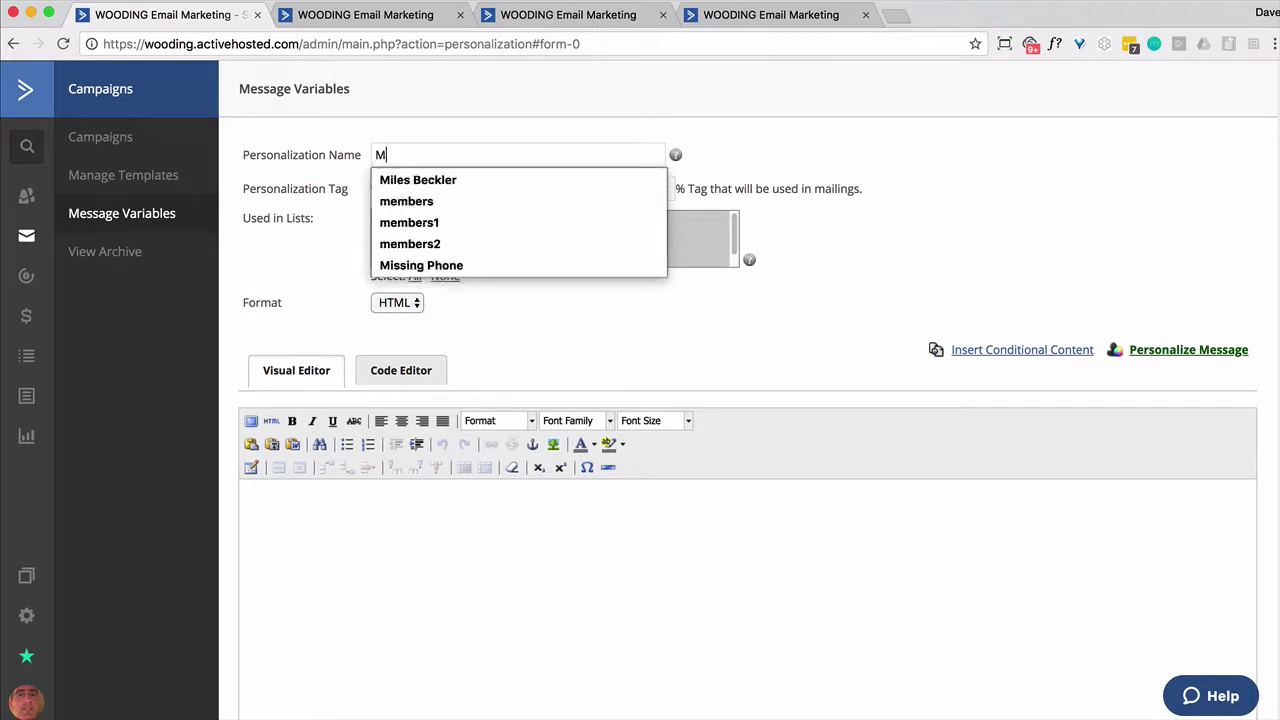
type("issing Phone")
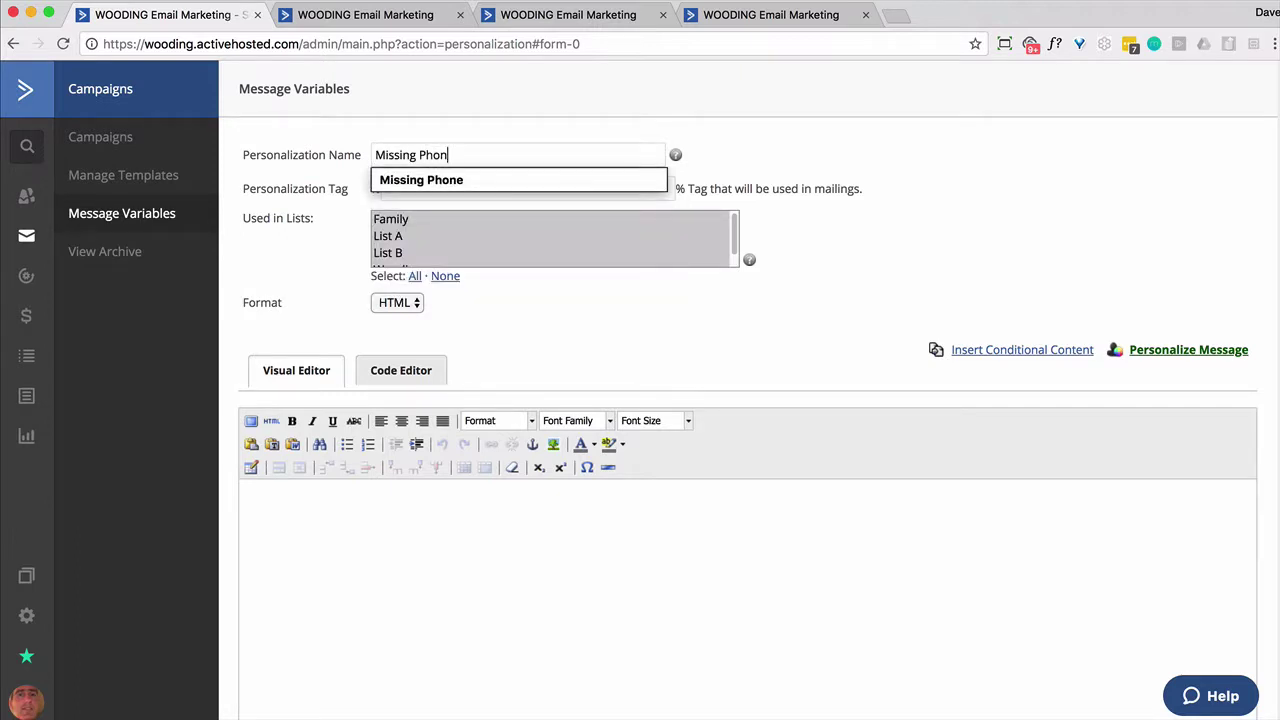
mouse_move(675, 155)
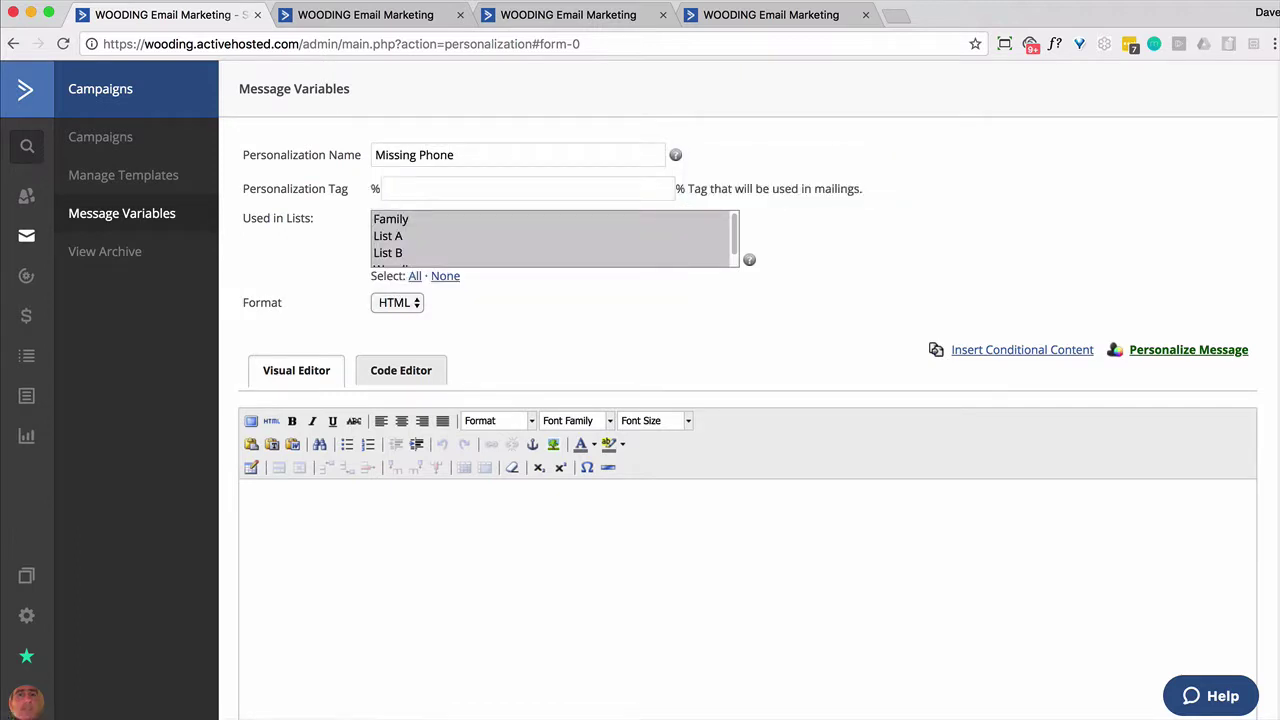
key("Tab")
type("missing_p")
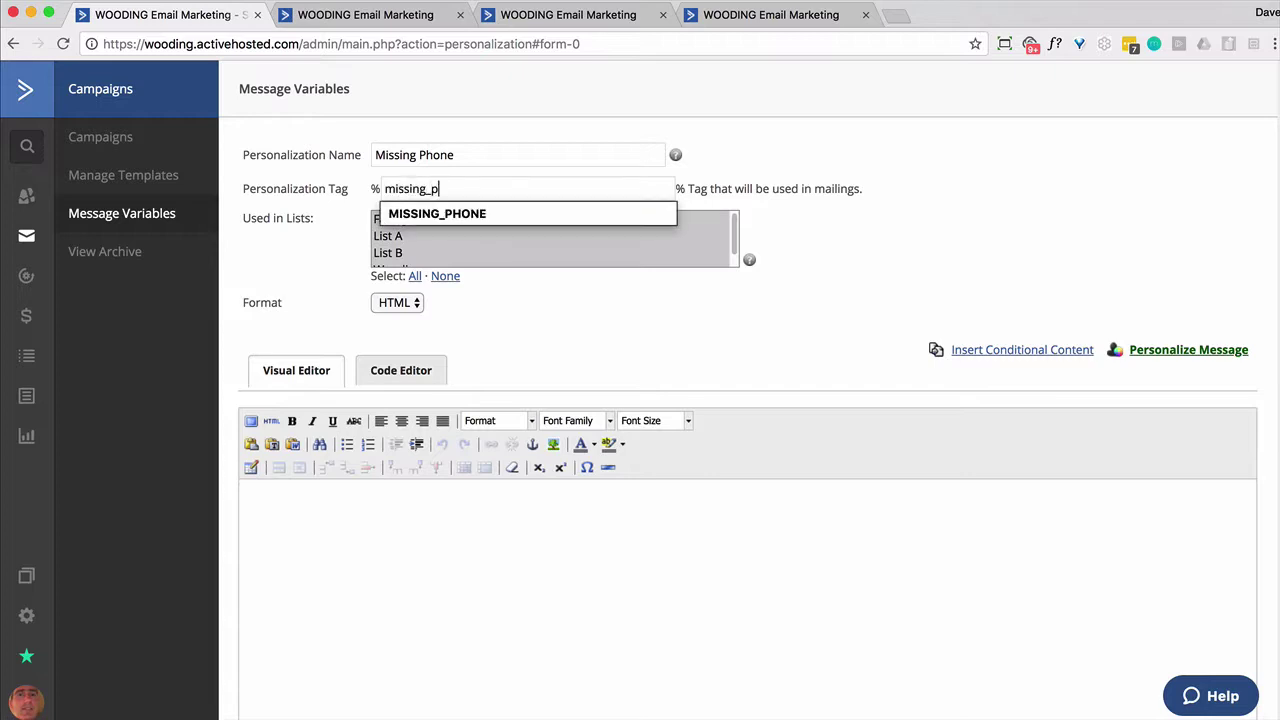
type("hone")
key("Tab")
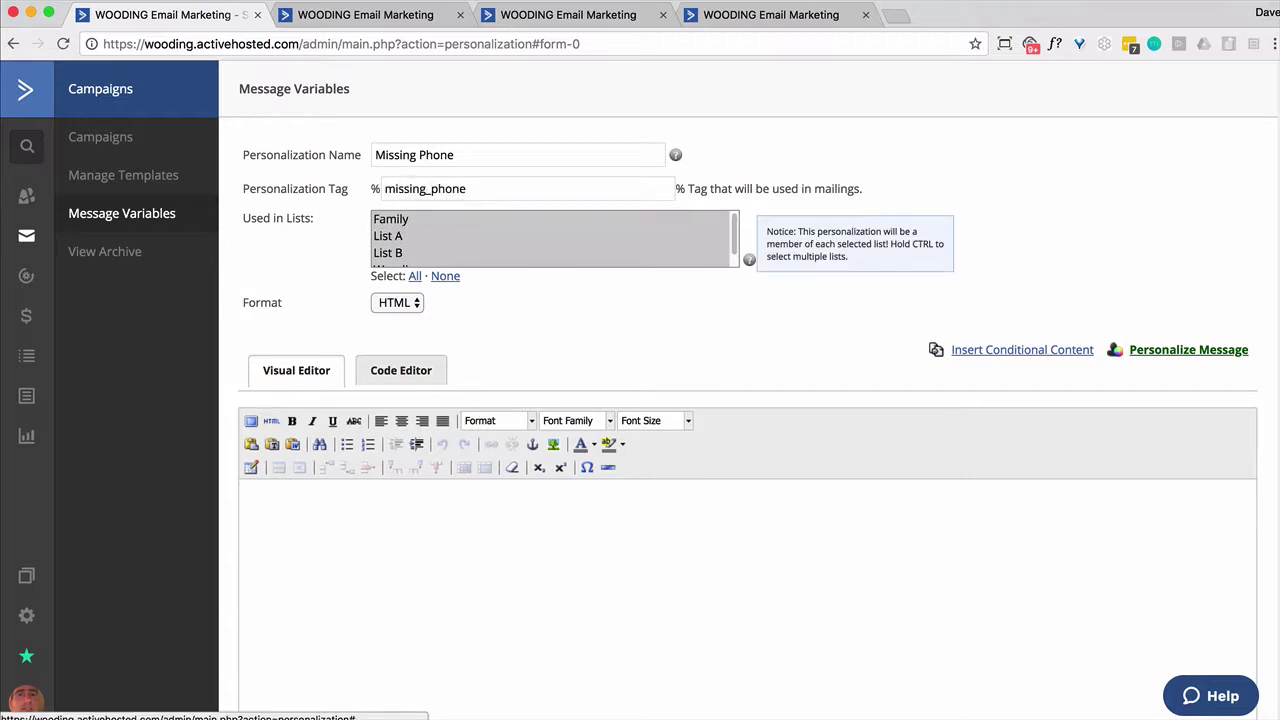
left_click(415, 280)
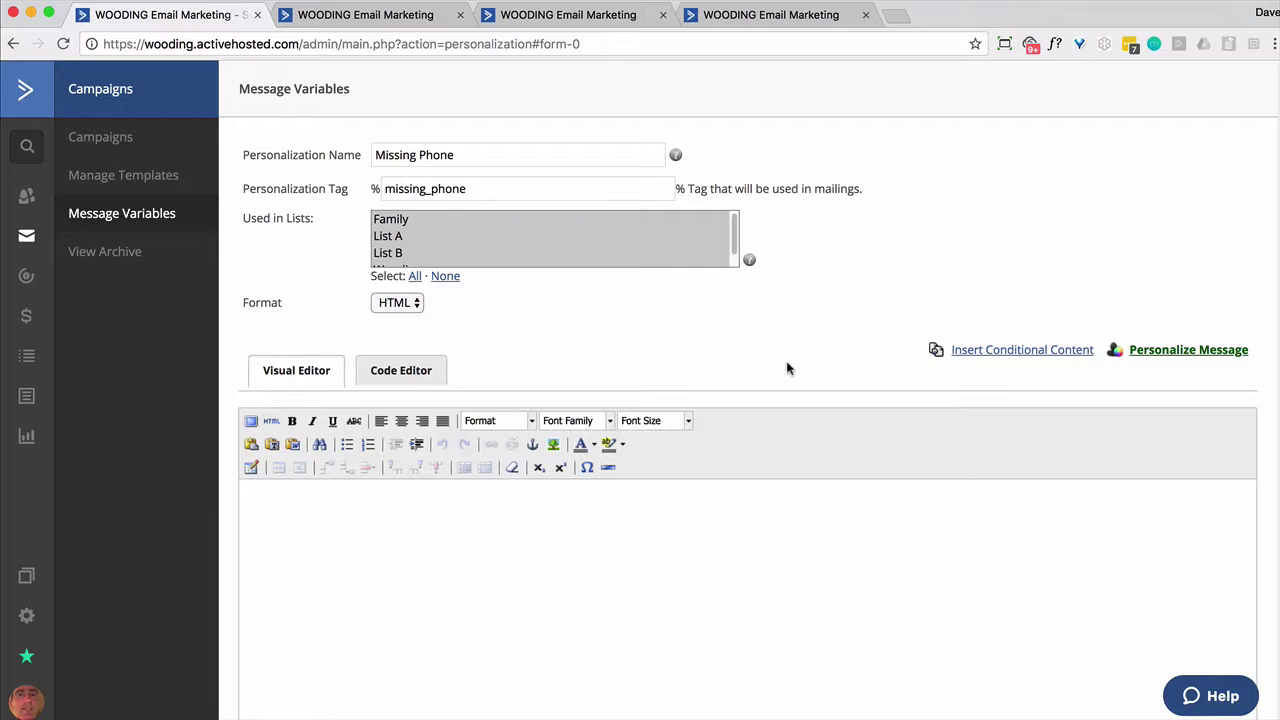
Switch the content area to the code editor and set the variable's format to Text
left_click(413, 378)
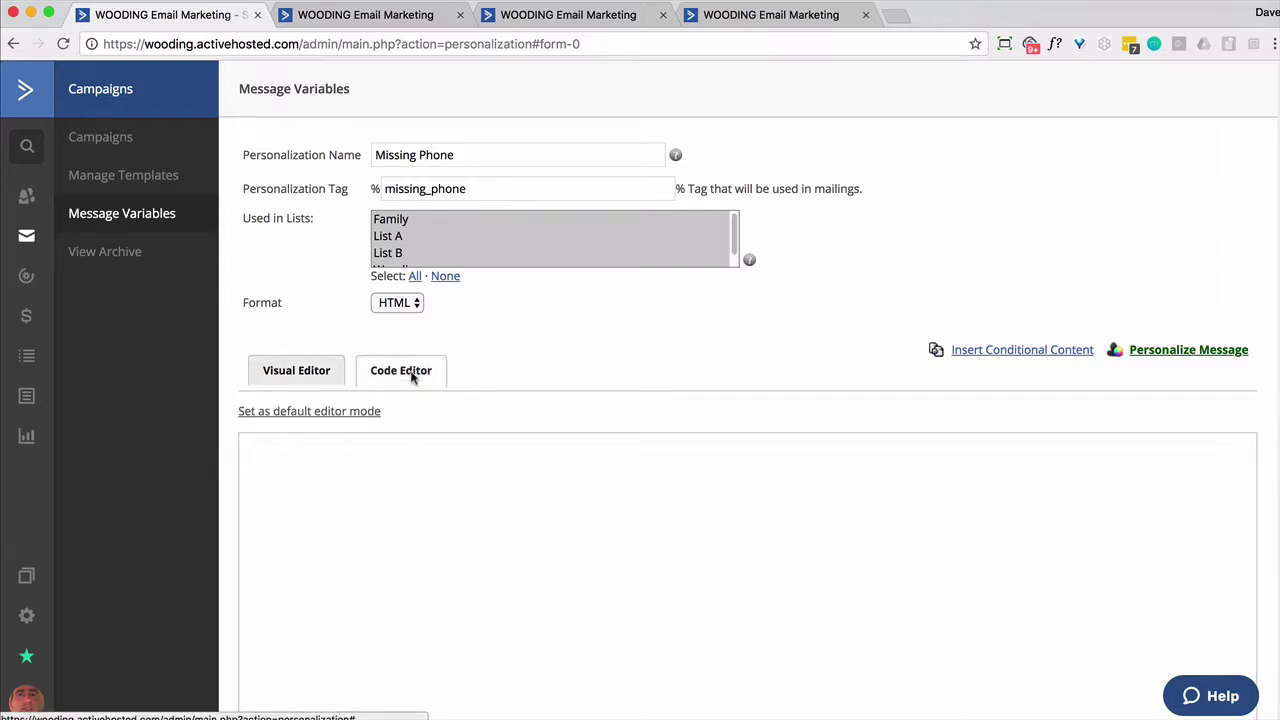
left_click(411, 303)
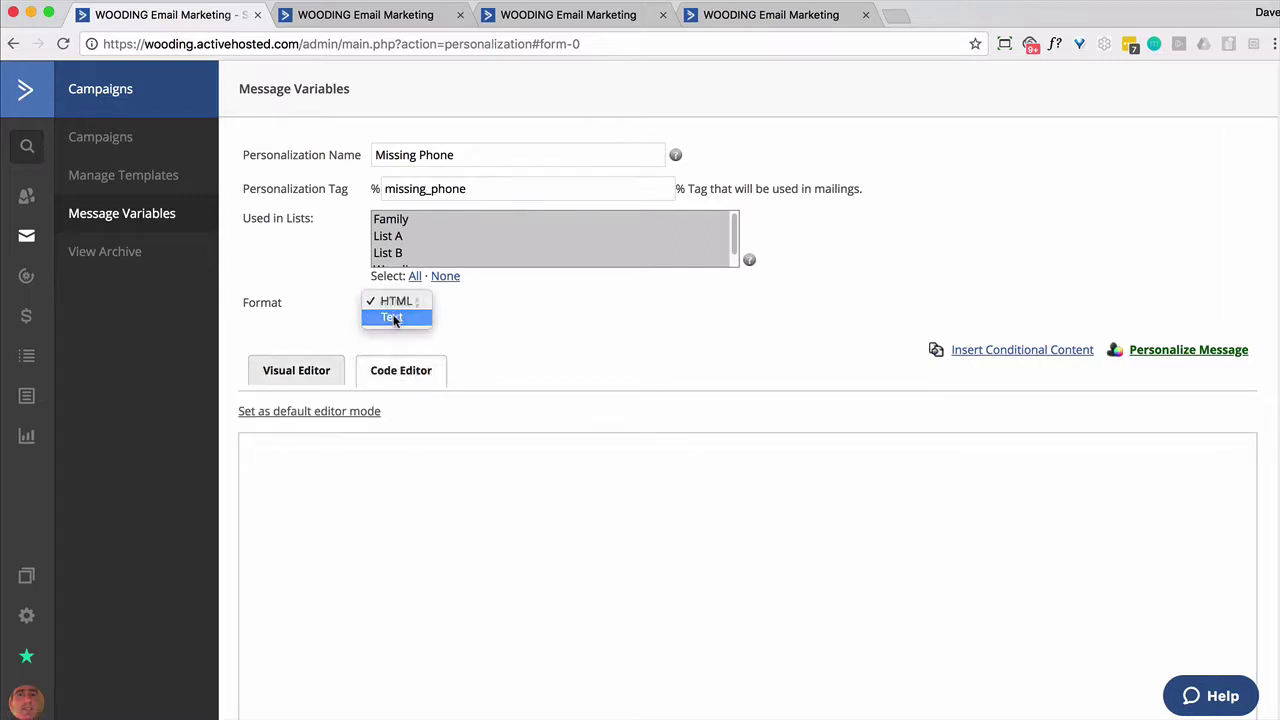
left_click(394, 318)
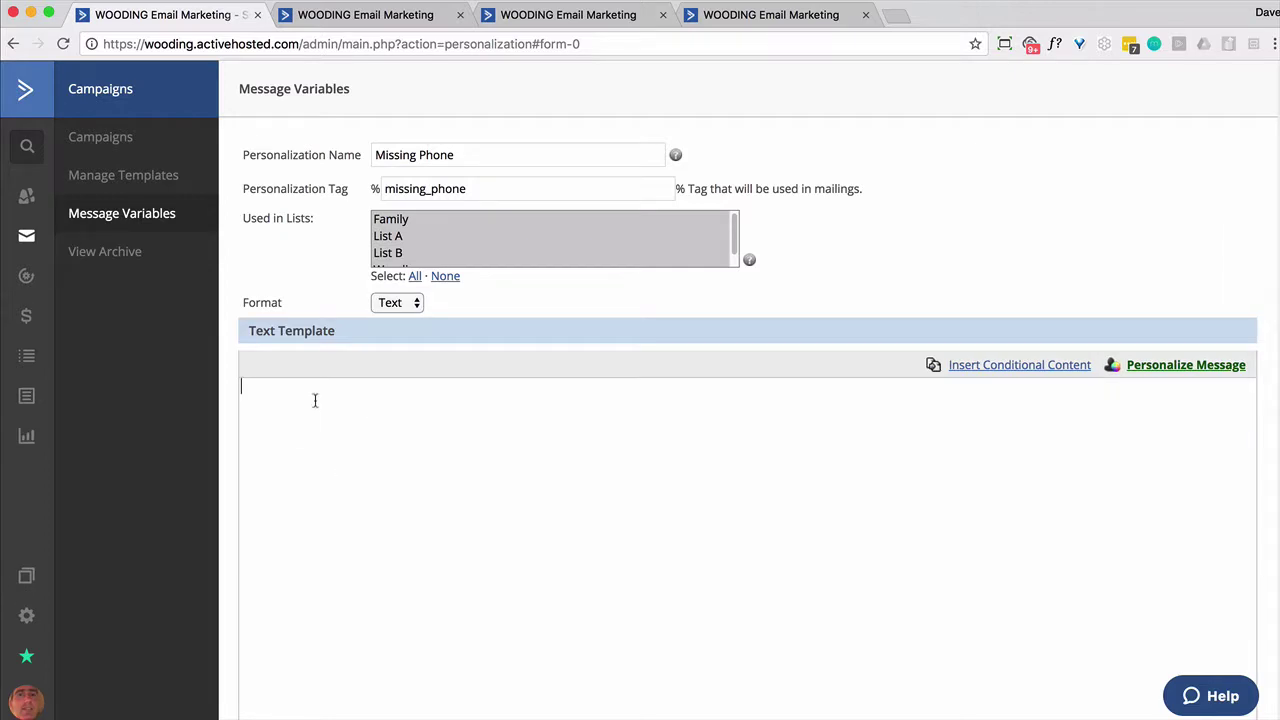
Insert a conditional block testing Phone Number is greater than blank (%IF $PHONE > ''%)
left_click(1035, 368)
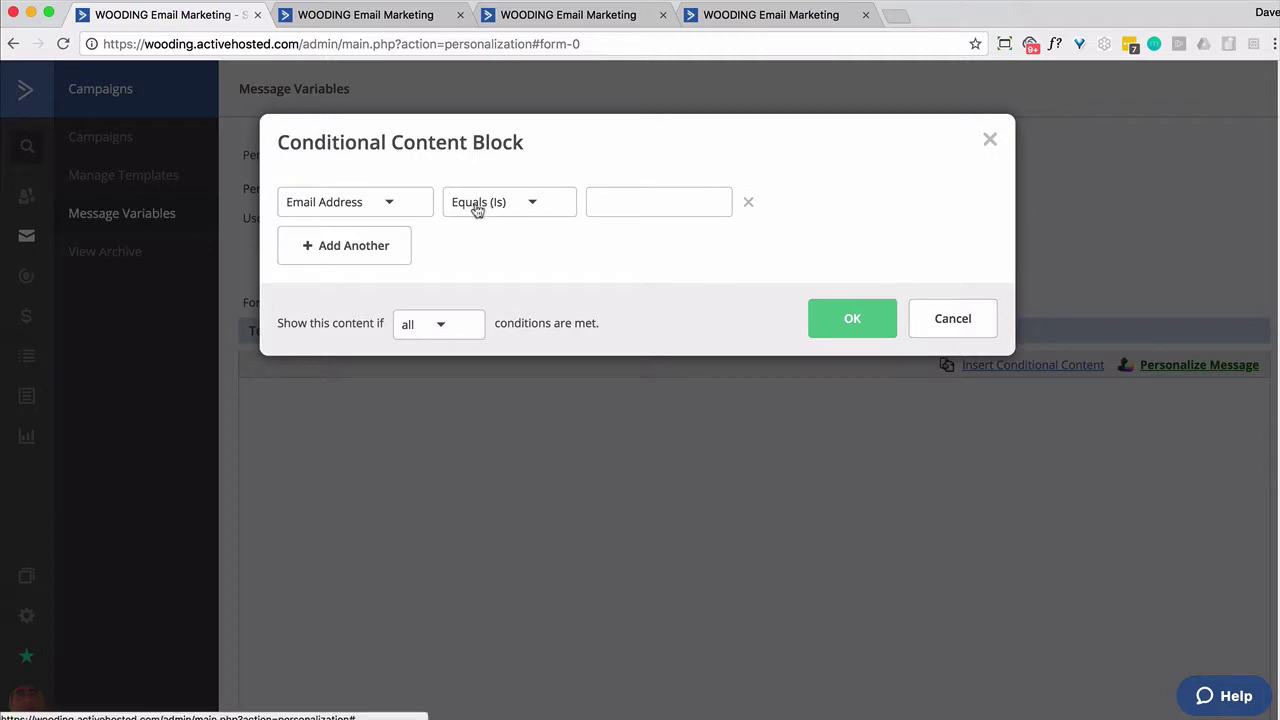
left_click(396, 205)
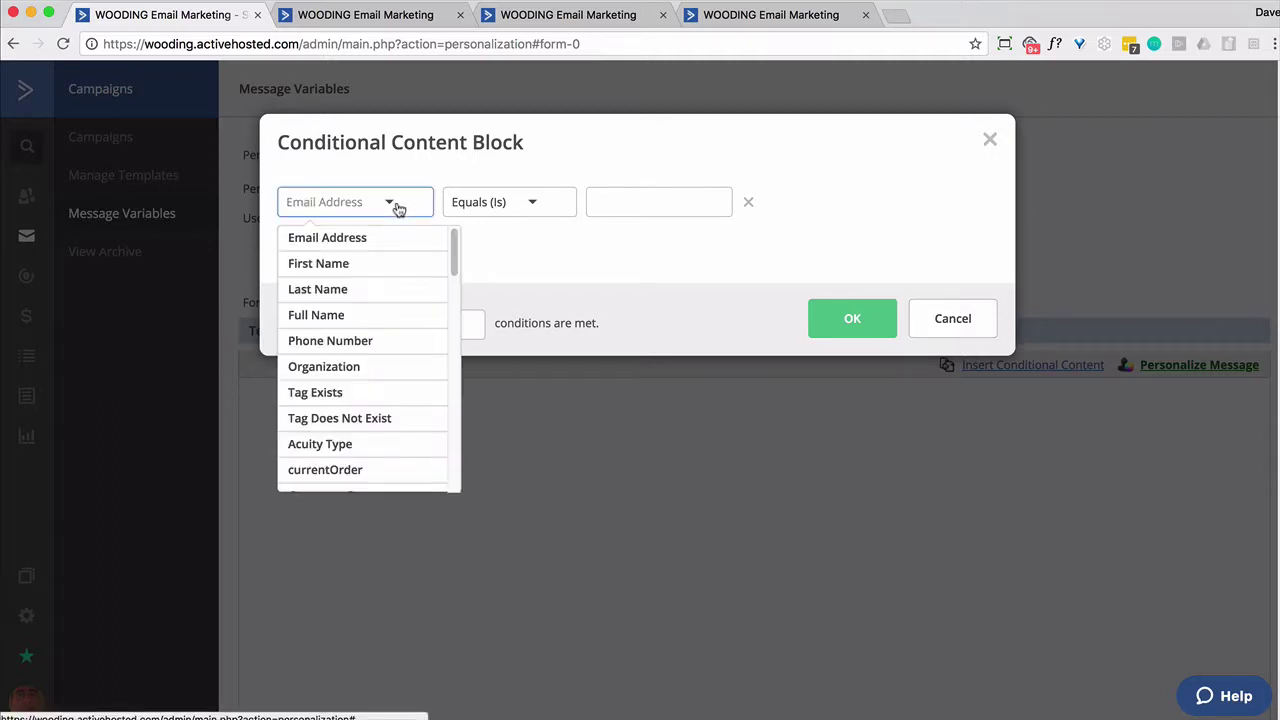
left_click(362, 344)
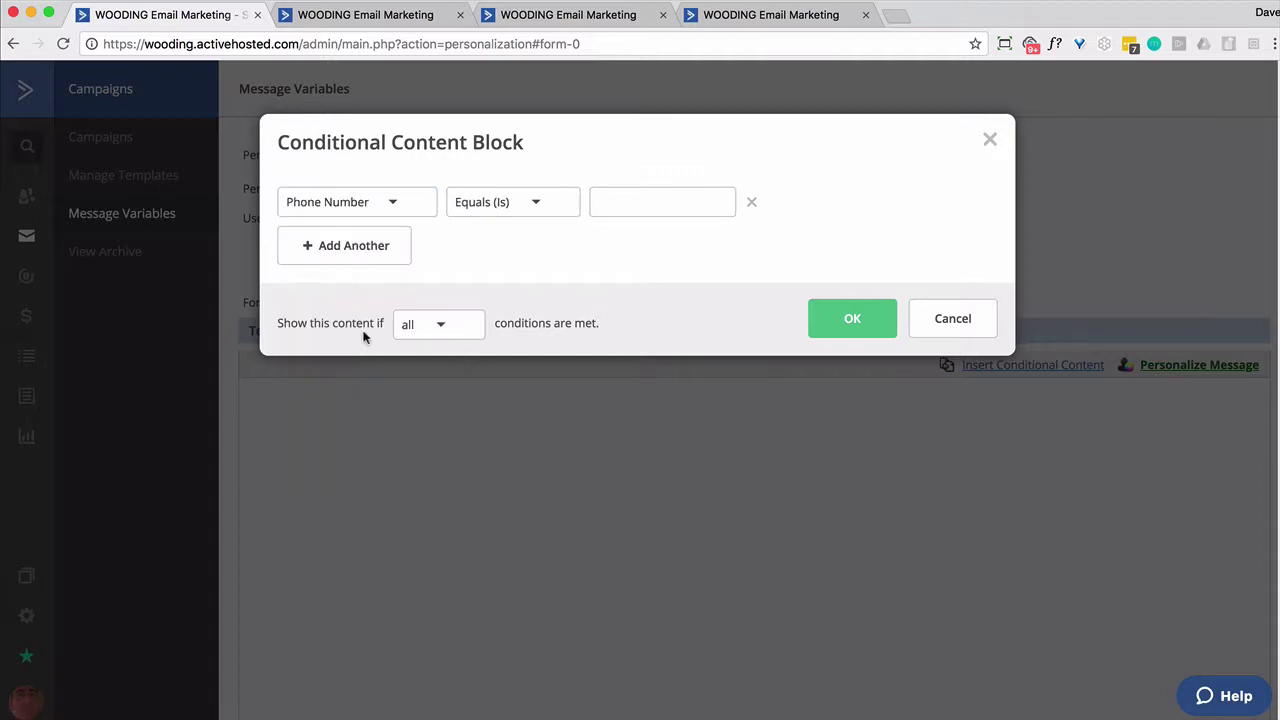
left_click(526, 212)
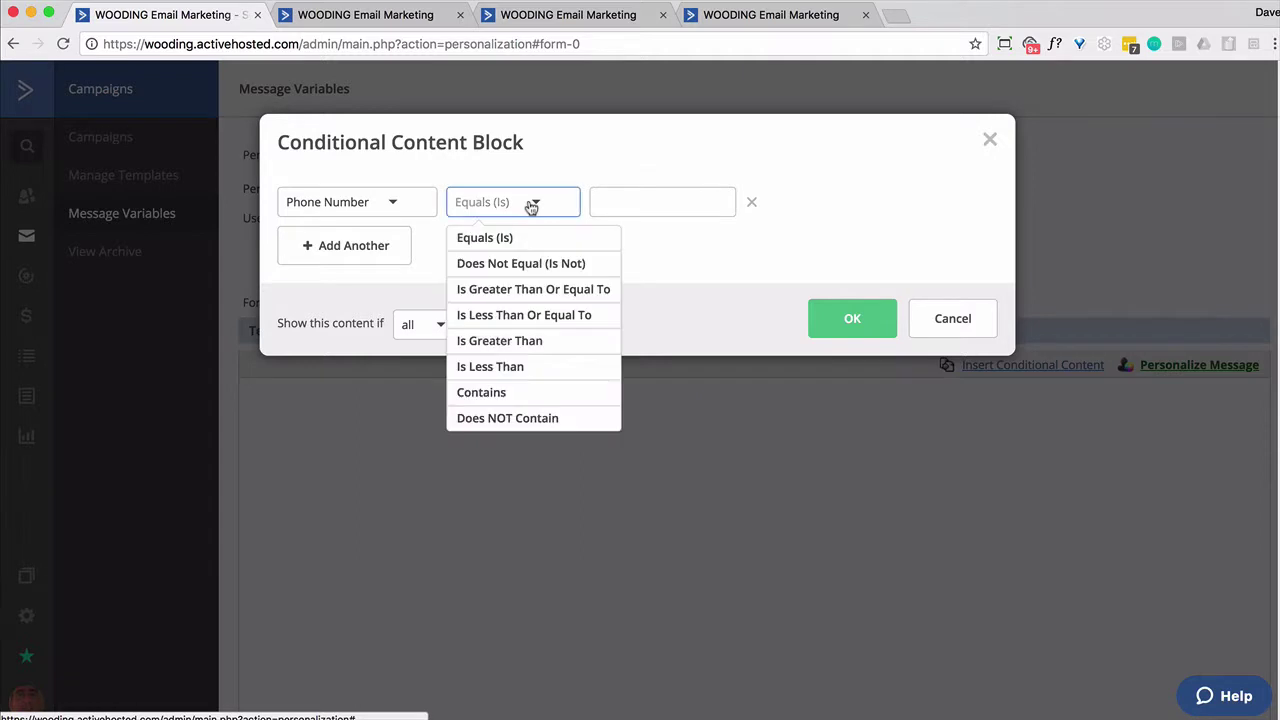
left_click(494, 341)
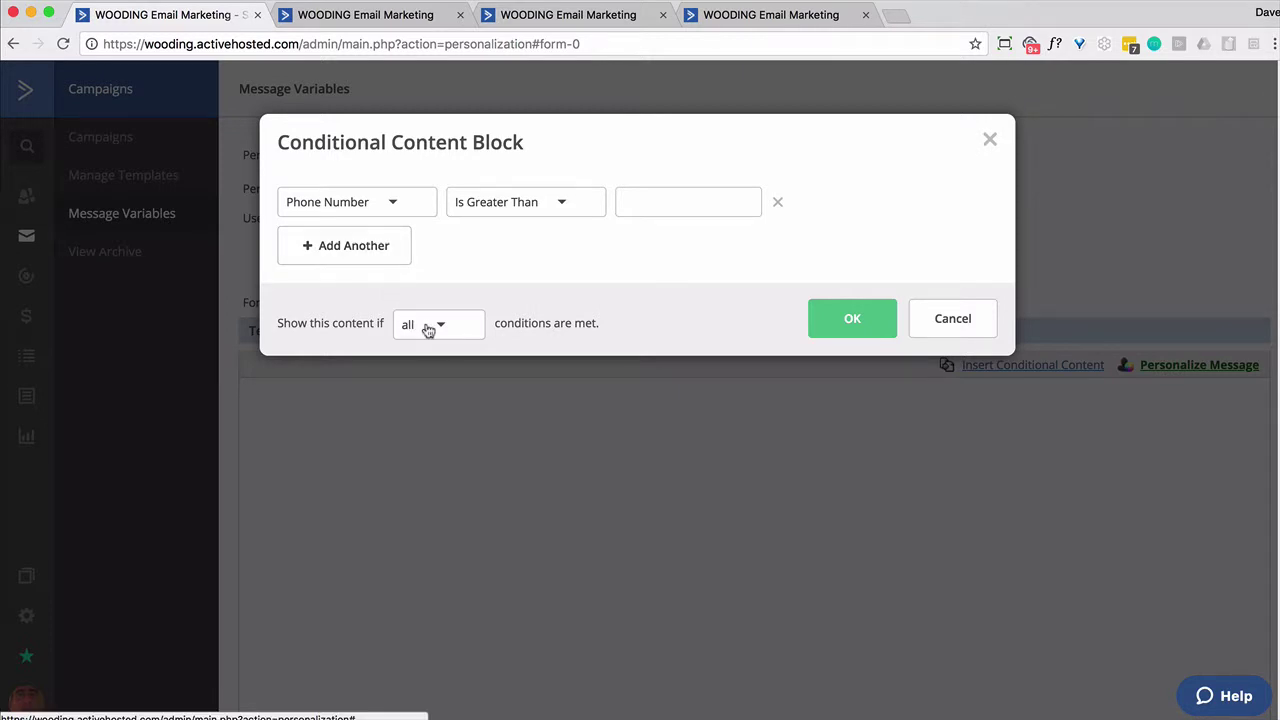
left_click(856, 325)
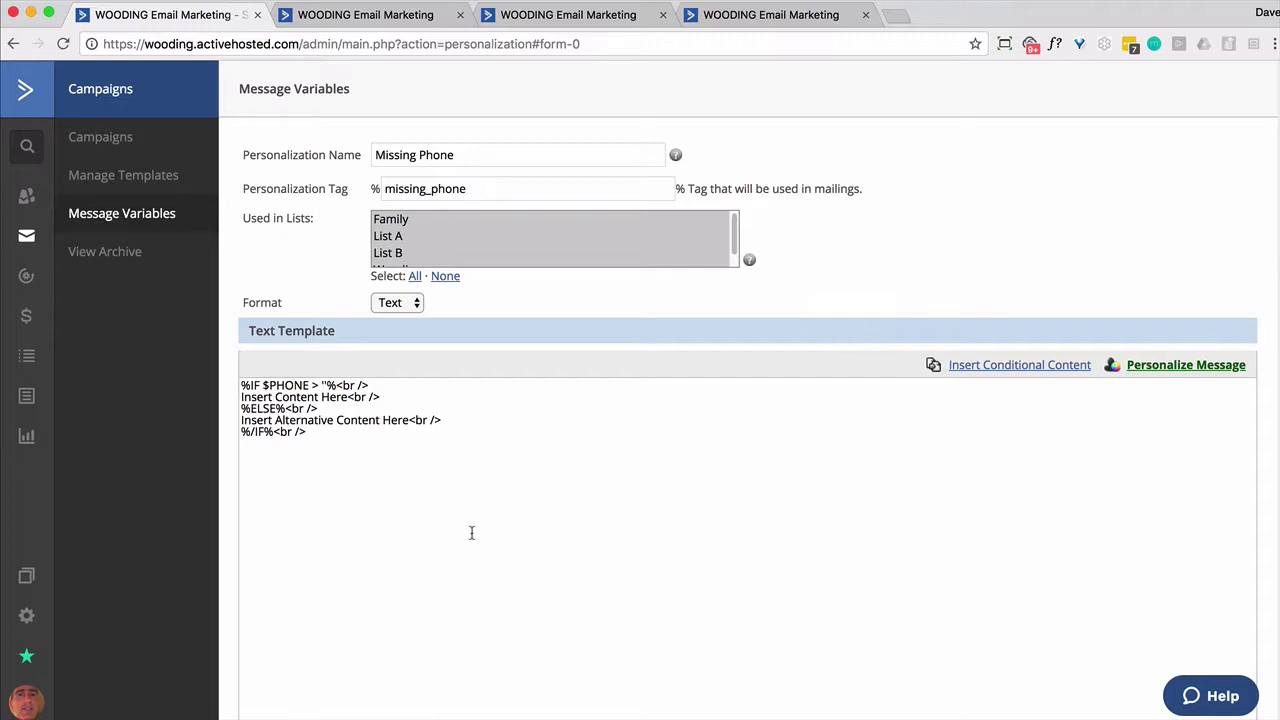
Remove the <br /> tags from the IF, content and ELSE lines of the conditional block
left_click_drag(369, 386, 333, 385)
key("BackSpace")
left_click(381, 397)
key("BackSpace")
key("BackSpace")
key("BackSpace")
key("Down")
key("BackSpace")
key("BackSpace")
key("BackSpace")
key("BackSpace")
key("BackSpace")
key("BackSpace")
key("BackSpace")
key("BackSpace")
key("BackSpace")
key("BackSpace")
key("BackSpace")
key("BackSpace")
Delete the 'Insert Content Here' placeholder line and select the alternative-content placeholder
scroll(289, 374, "down", 4)
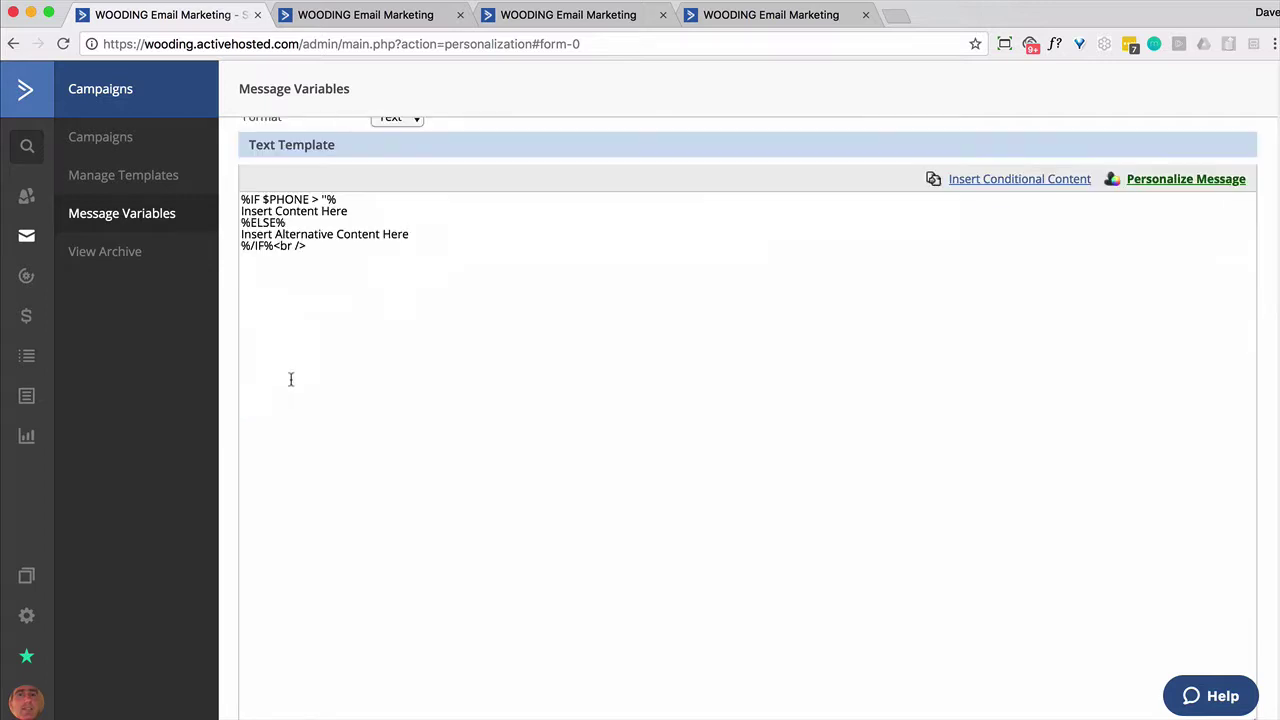
scroll(292, 385, "up", 4)
left_click_drag(350, 396, 233, 400)
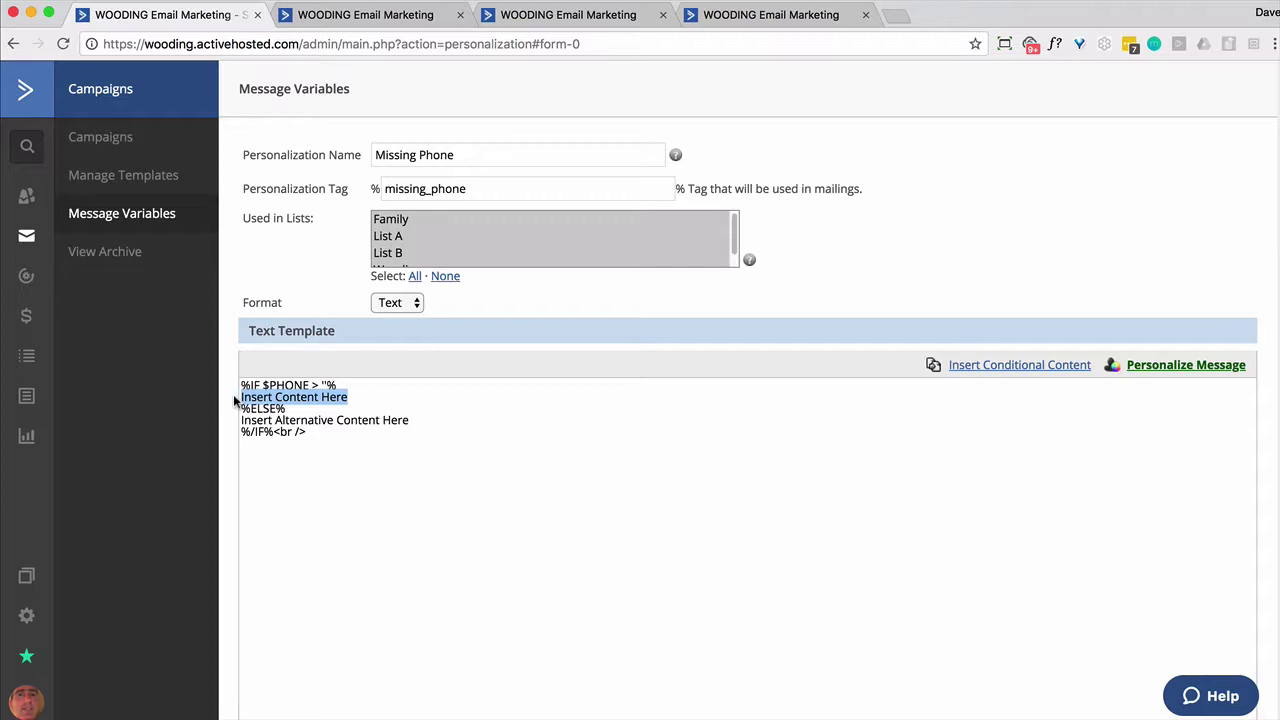
key("BackSpace")
key("BackSpace")
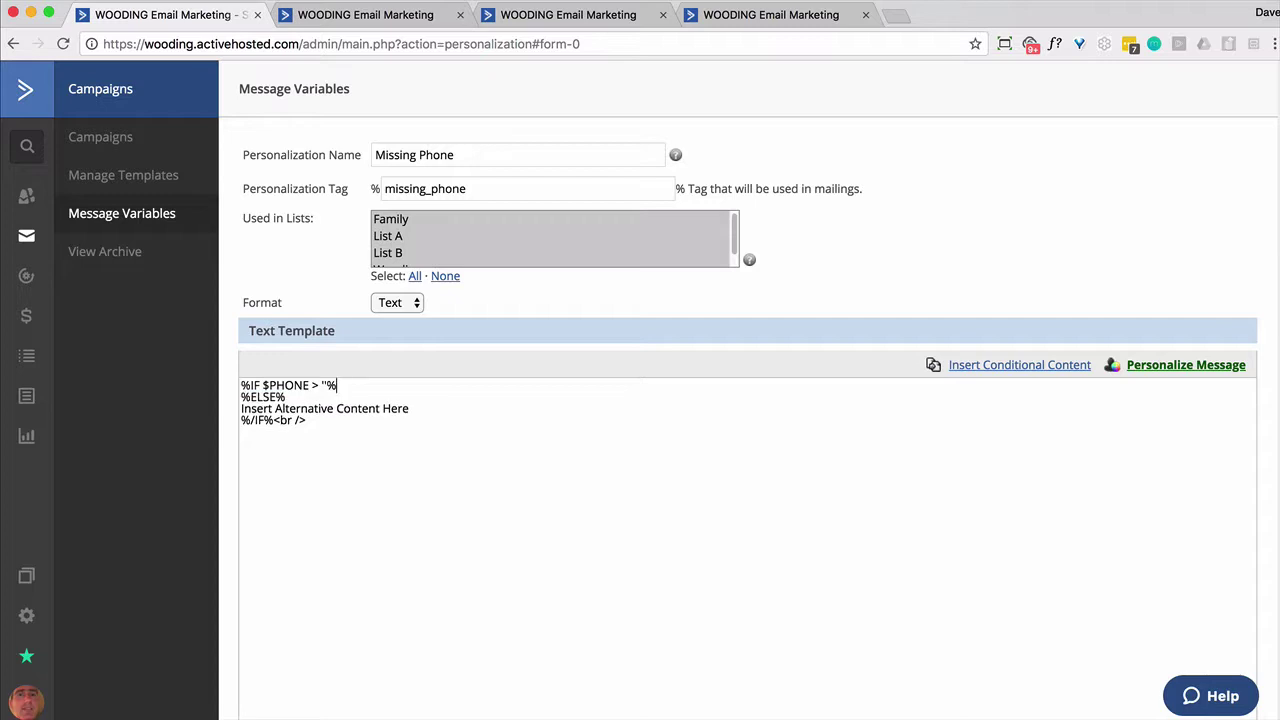
left_click_drag(412, 409, 238, 408)
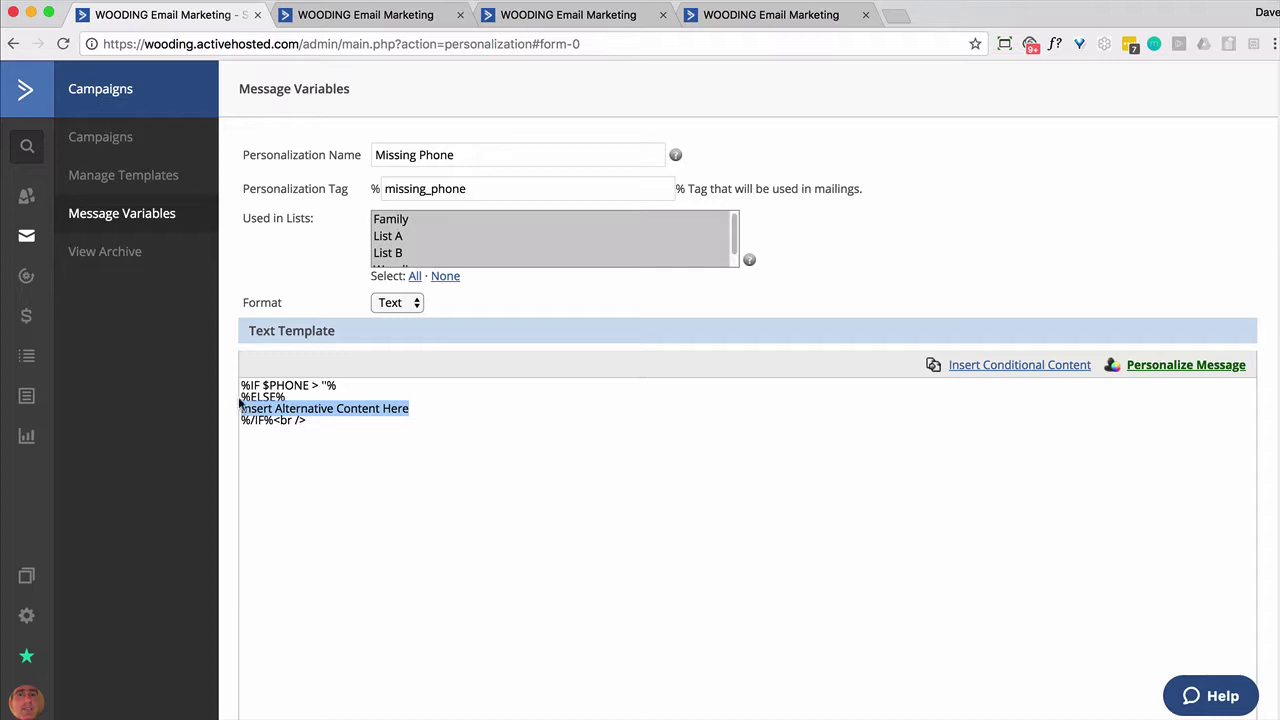
Open the Ready to talk? form in the builder, leaving its Phone field required
left_click(359, 27)
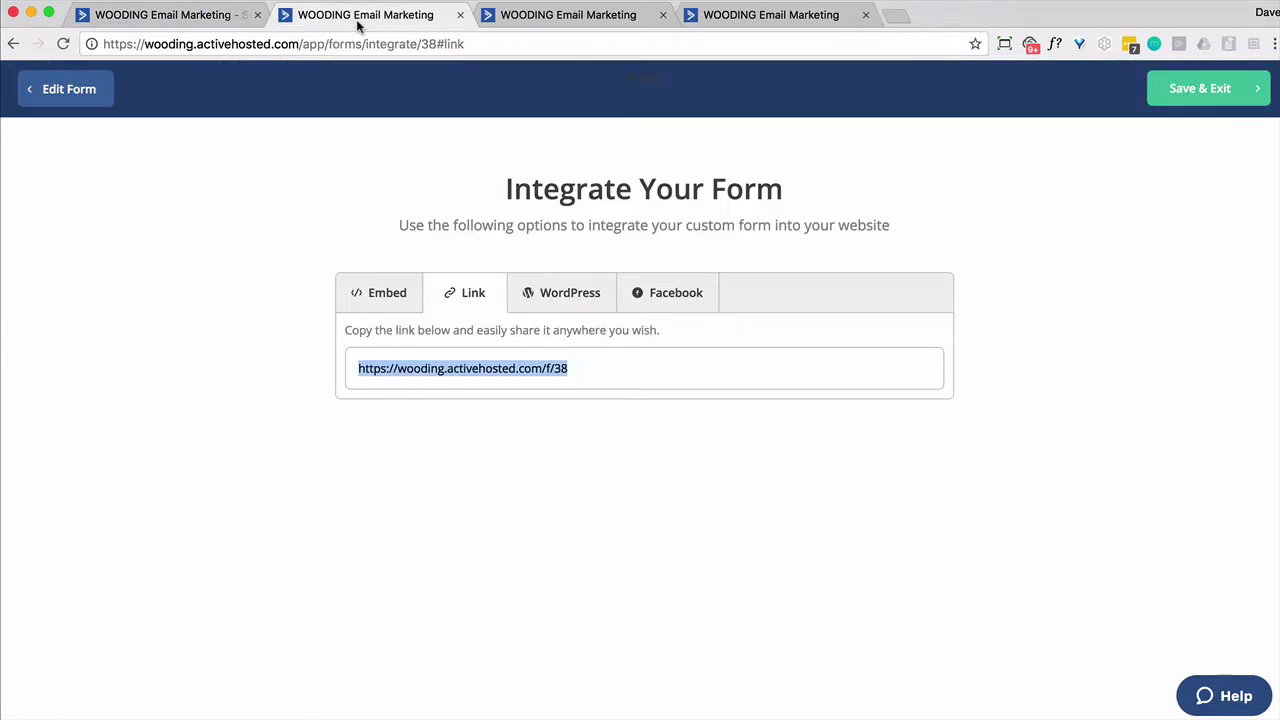
left_click(62, 100)
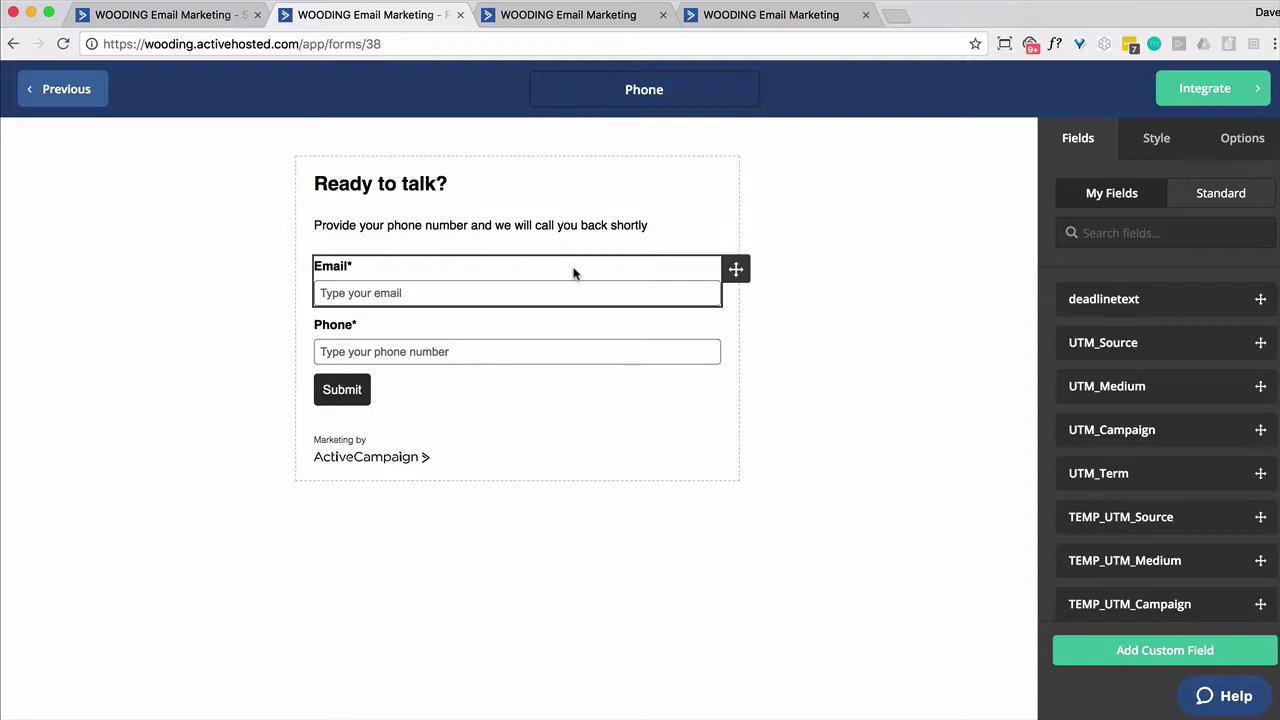
left_click(603, 340)
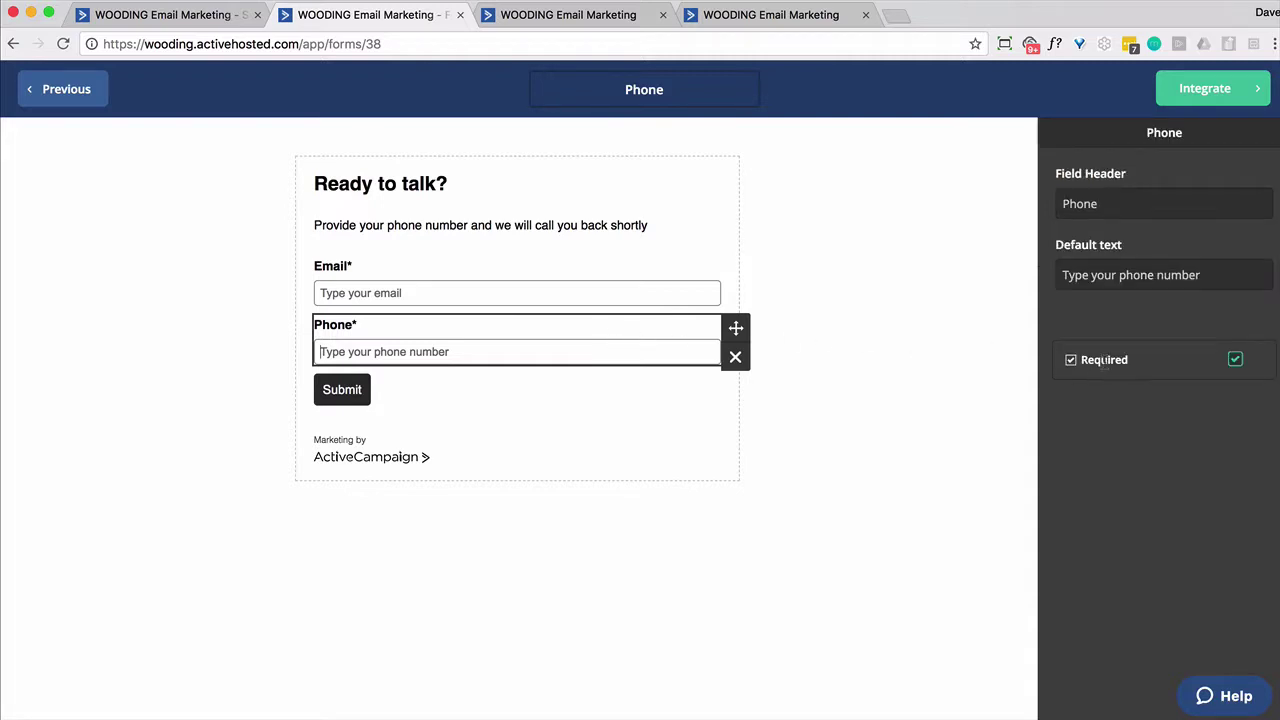
left_click(1235, 366)
left_click(1235, 366)
left_click(848, 325)
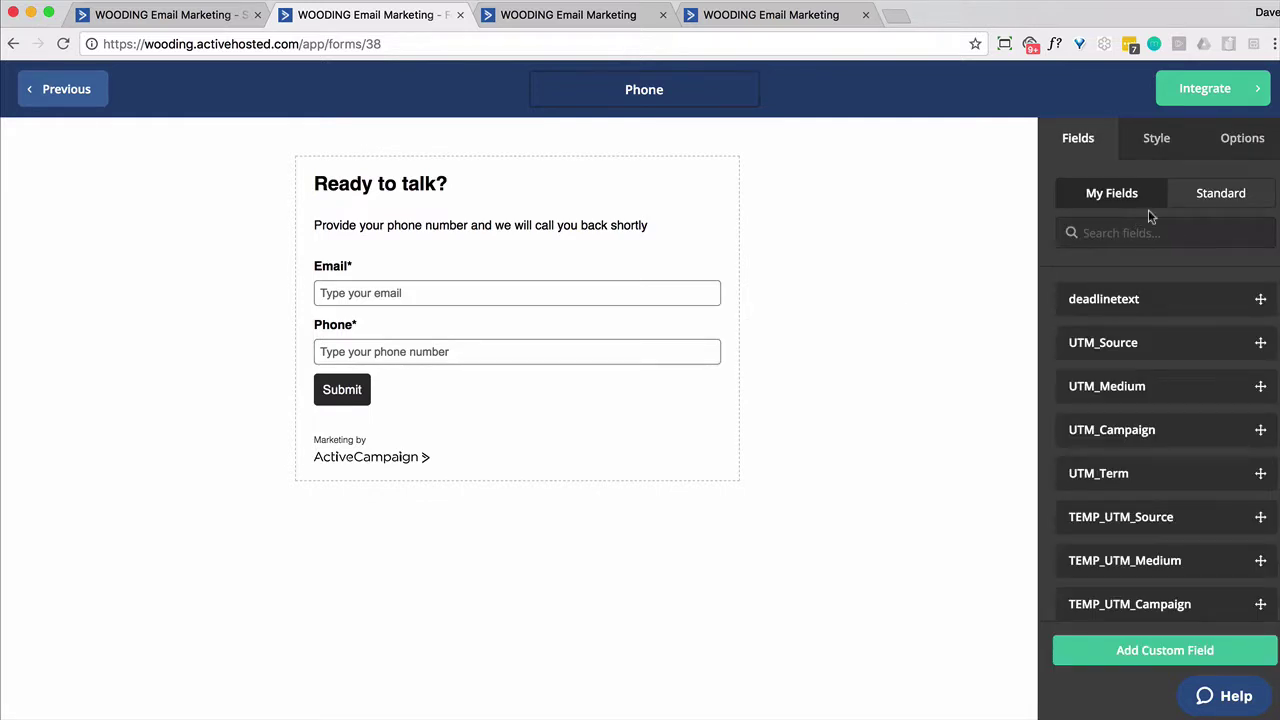
Change the form's thank-you message to 'updating ... someone will be in contact soon.'
left_click(1160, 146)
left_click(1232, 144)
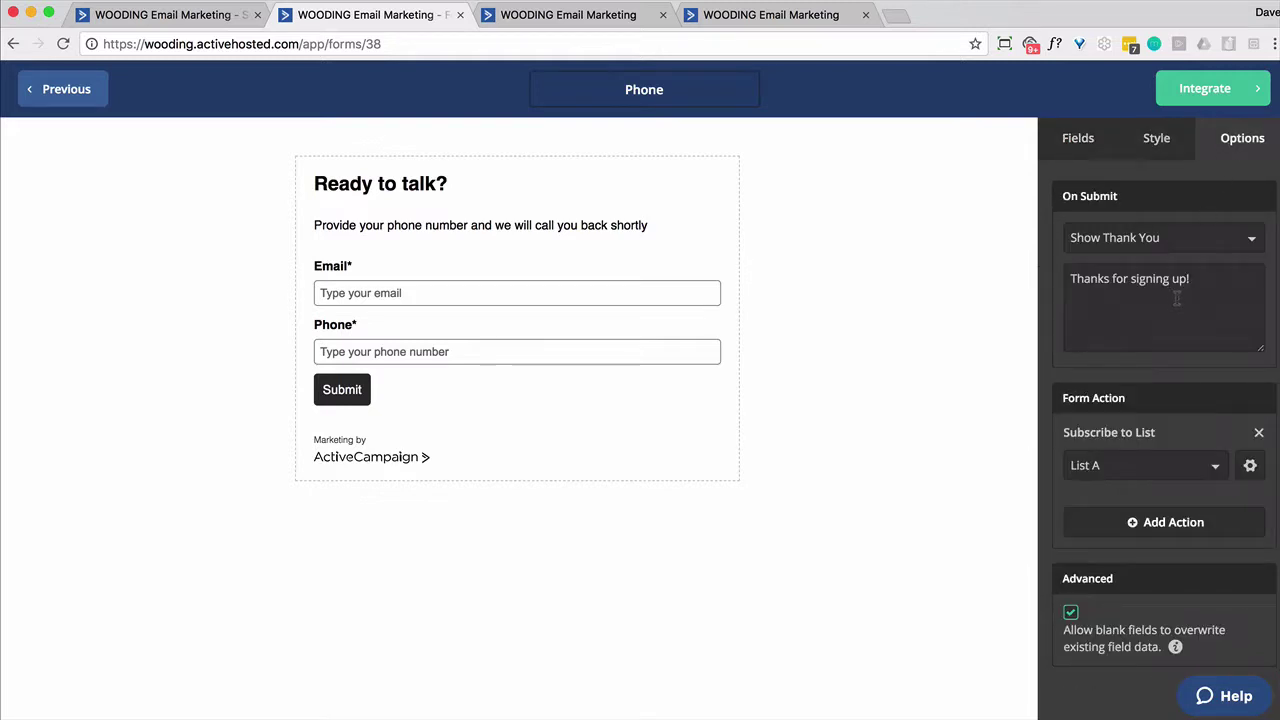
left_click(1210, 245)
left_click(1212, 245)
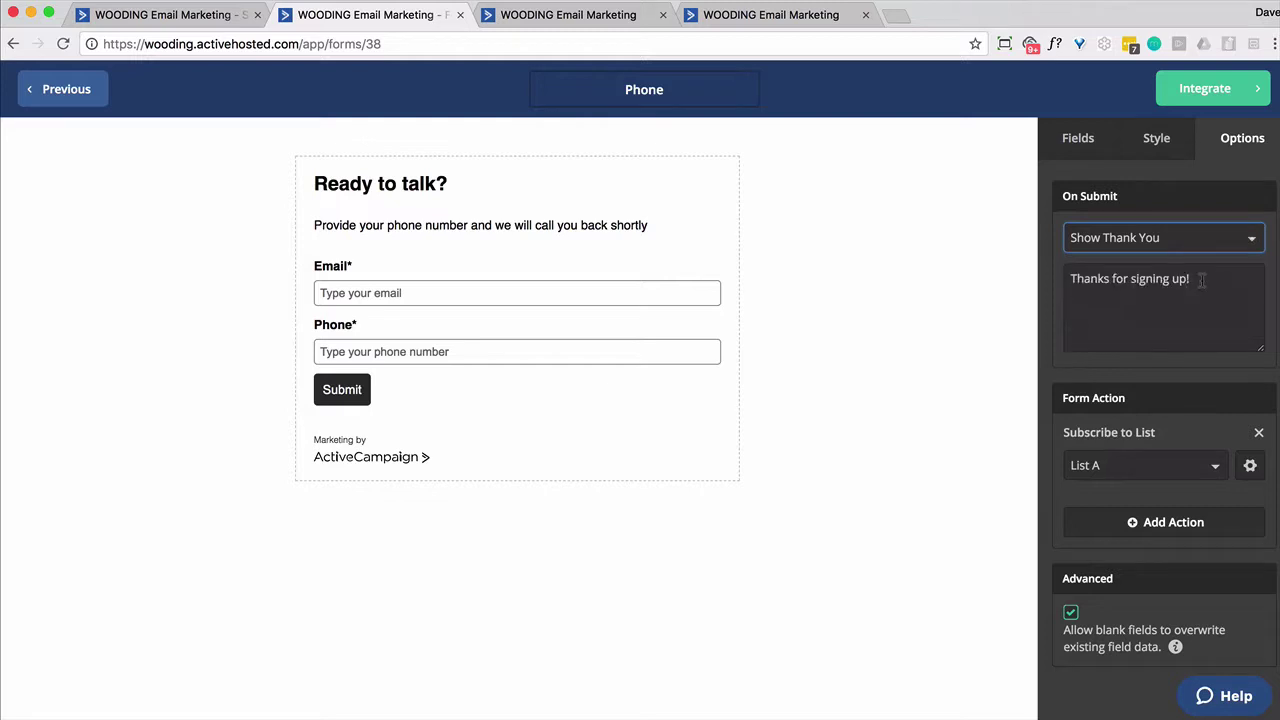
left_click_drag(1210, 280, 1053, 276)
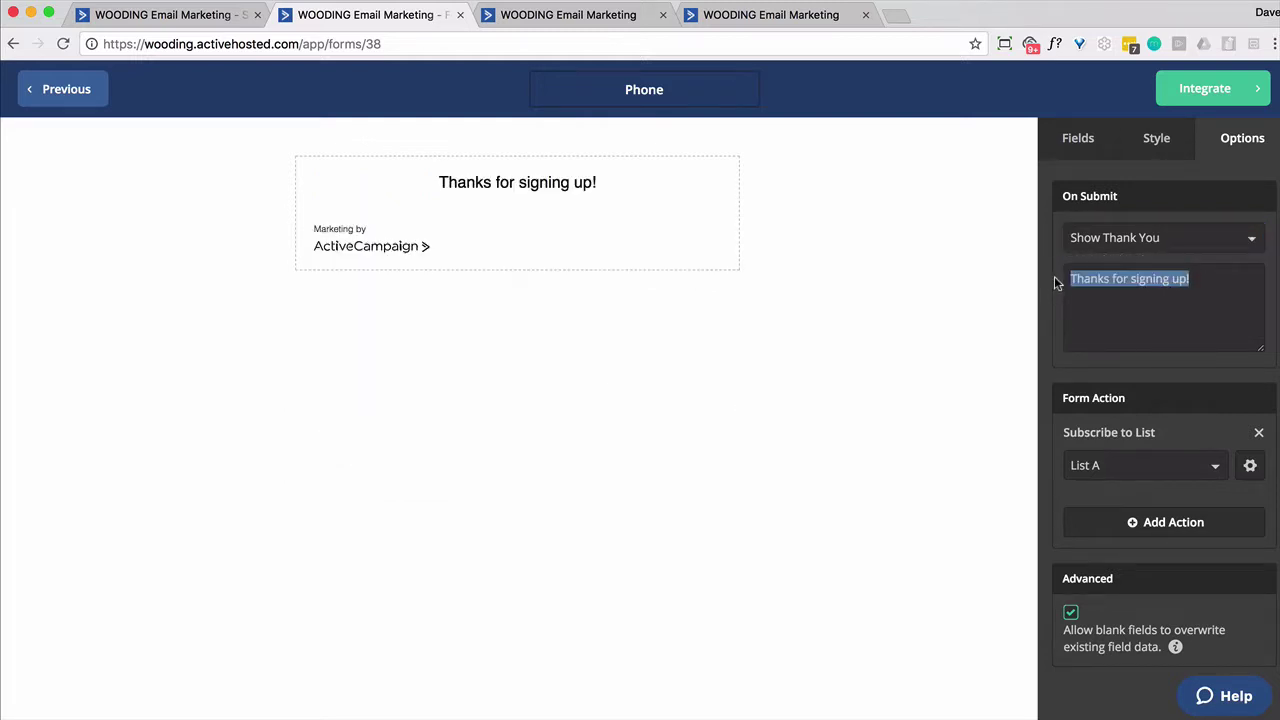
key("Right")
key("BackSpace")
key("BackSpace")
key("BackSpace")
key("BackSpace")
key("BackSpace")
key("BackSpace")
key("BackSpace")
key("BackSpace")
key("BackSpace")
key("BackSpace")
type("updat")
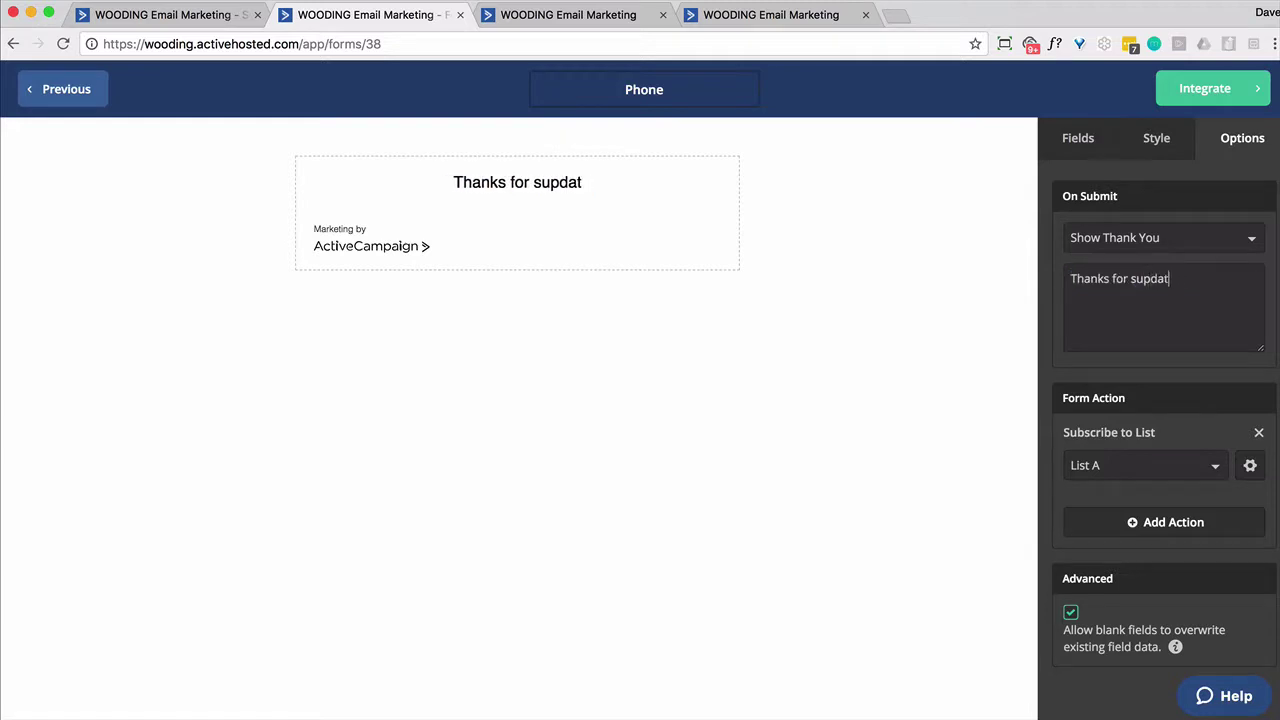
key("BackSpace")
key("BackSpace")
key("BackSpace")
key("BackSpace")
key("BackSpace")
key("BackSpace")
type("update")
key("BackSpace")
type("ing ... someone wil")
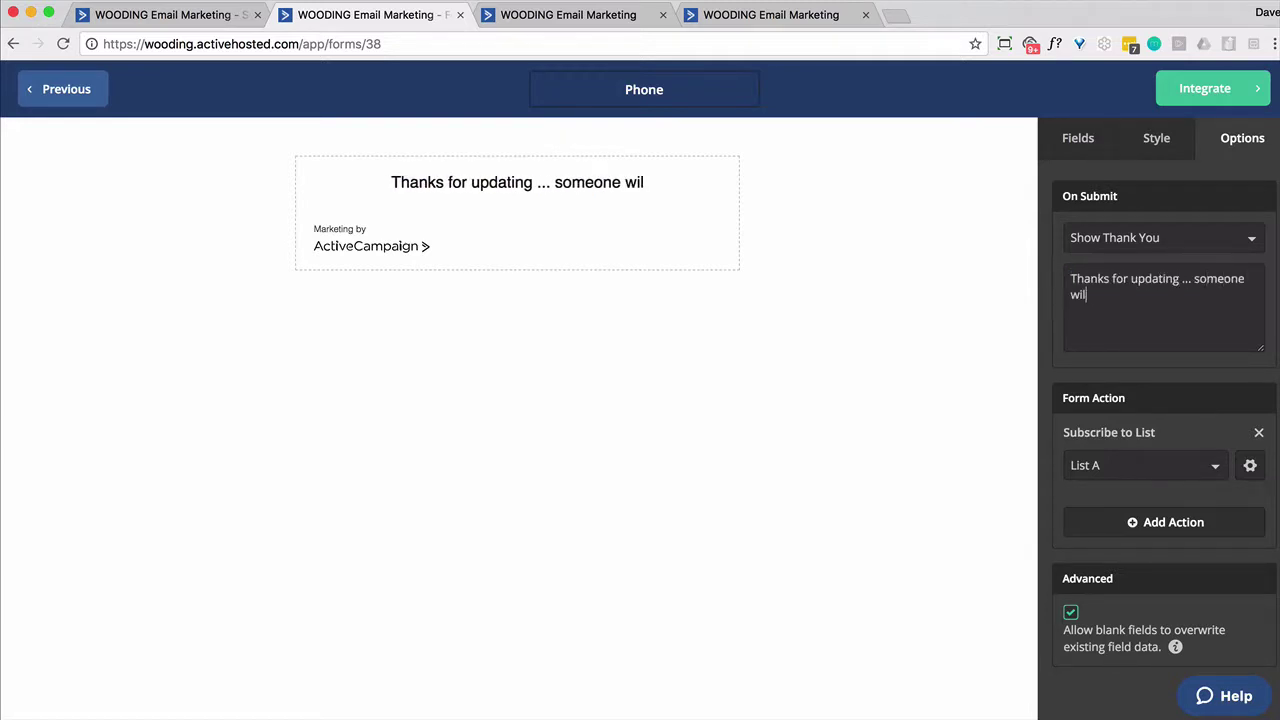
type("l be in contact soon.")
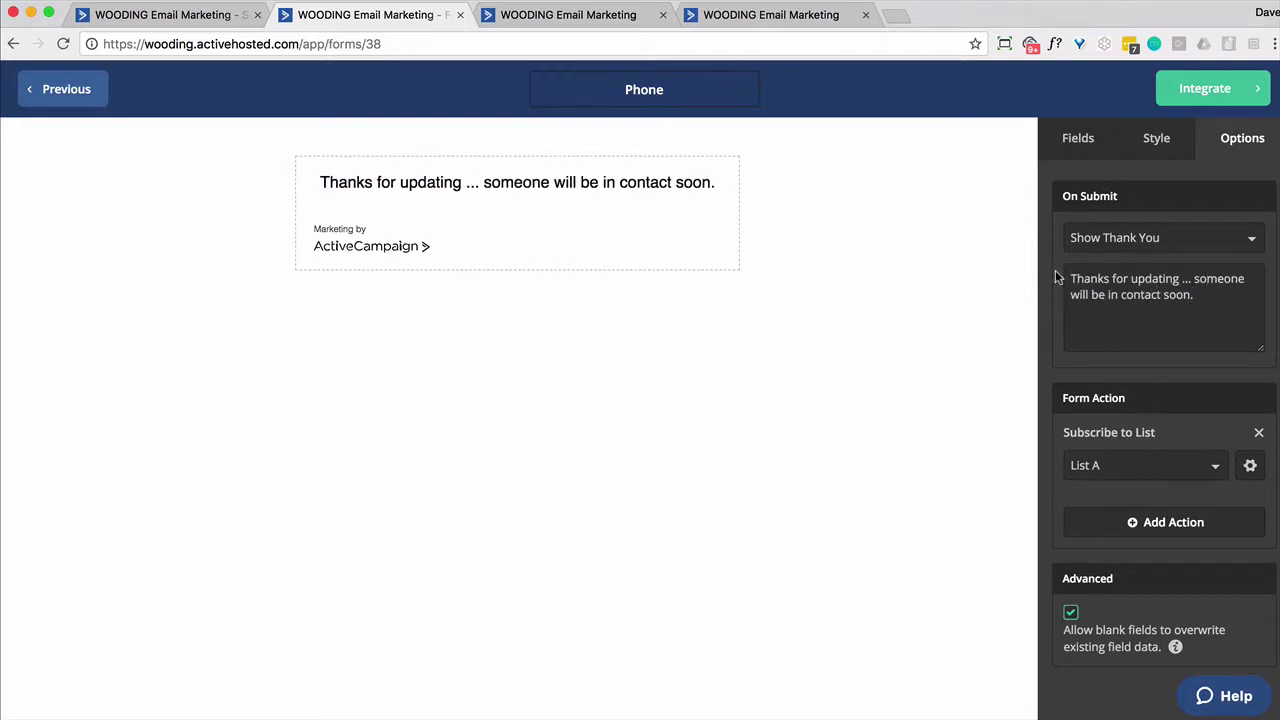
Copy the form's share link from the Integrate page and return to the Missing Phone variable
left_click(1203, 100)
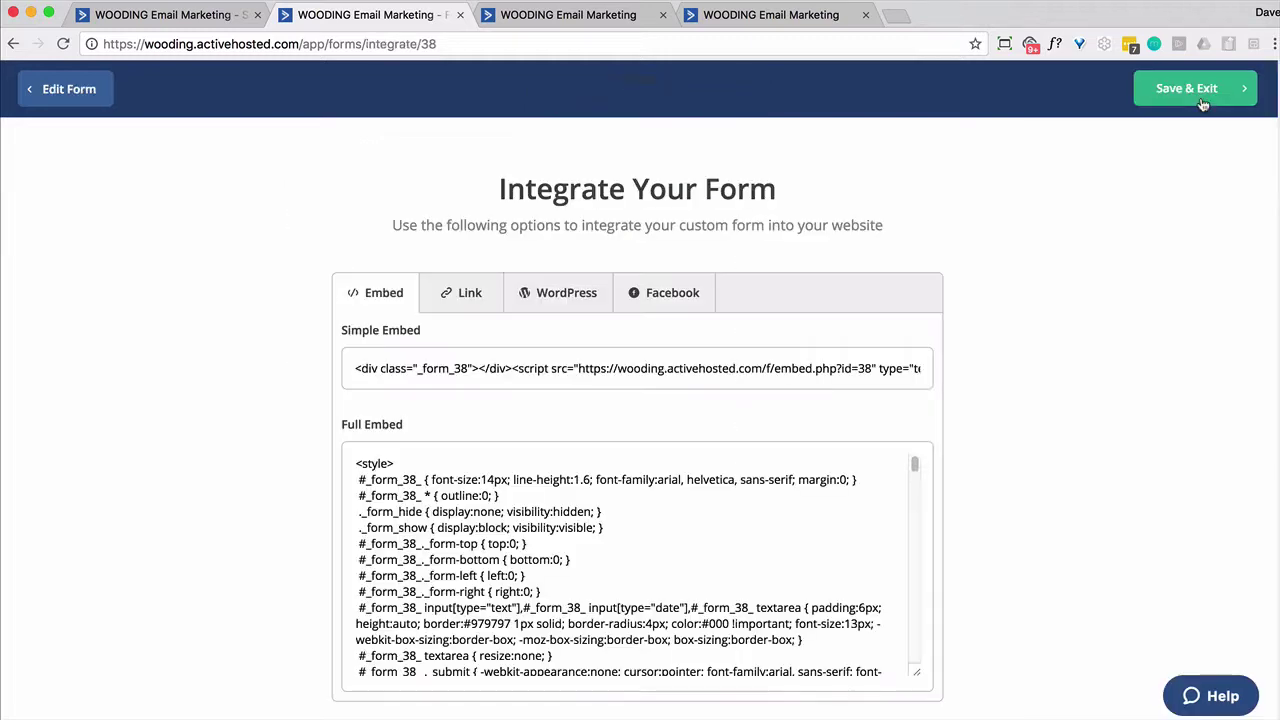
left_click(467, 292)
left_click(495, 370)
left_click(495, 371)
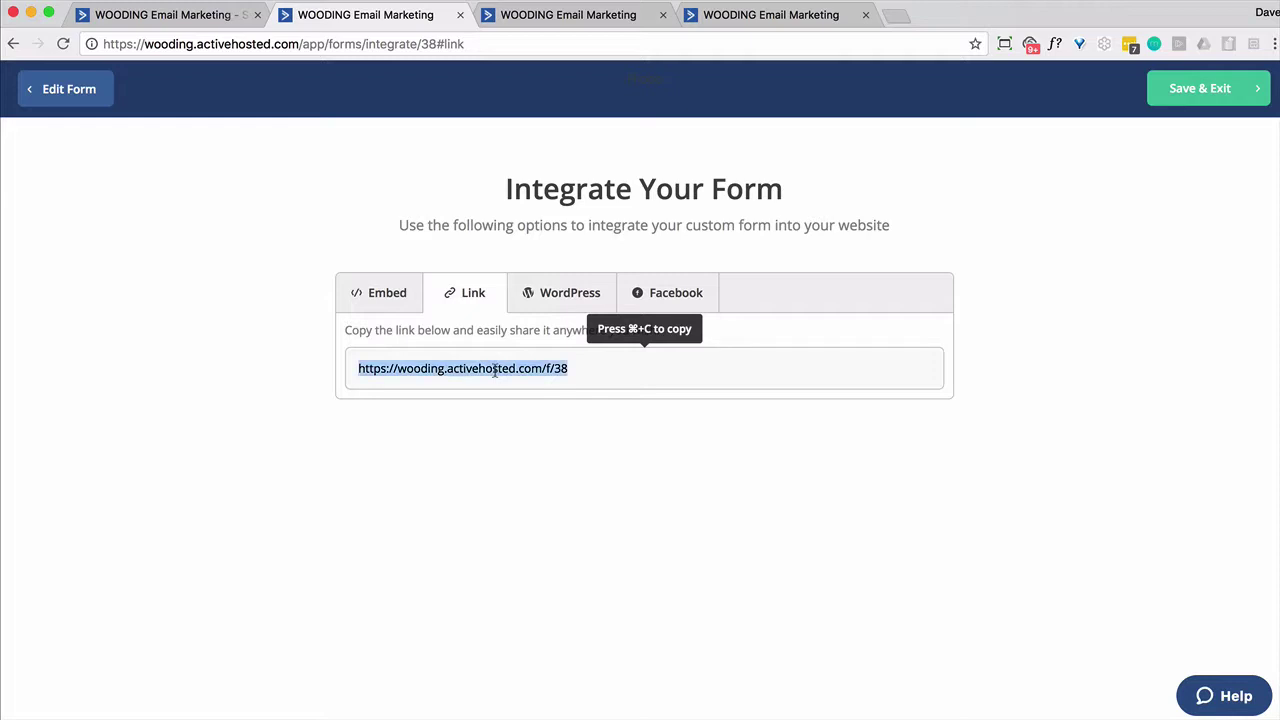
key("super+c")
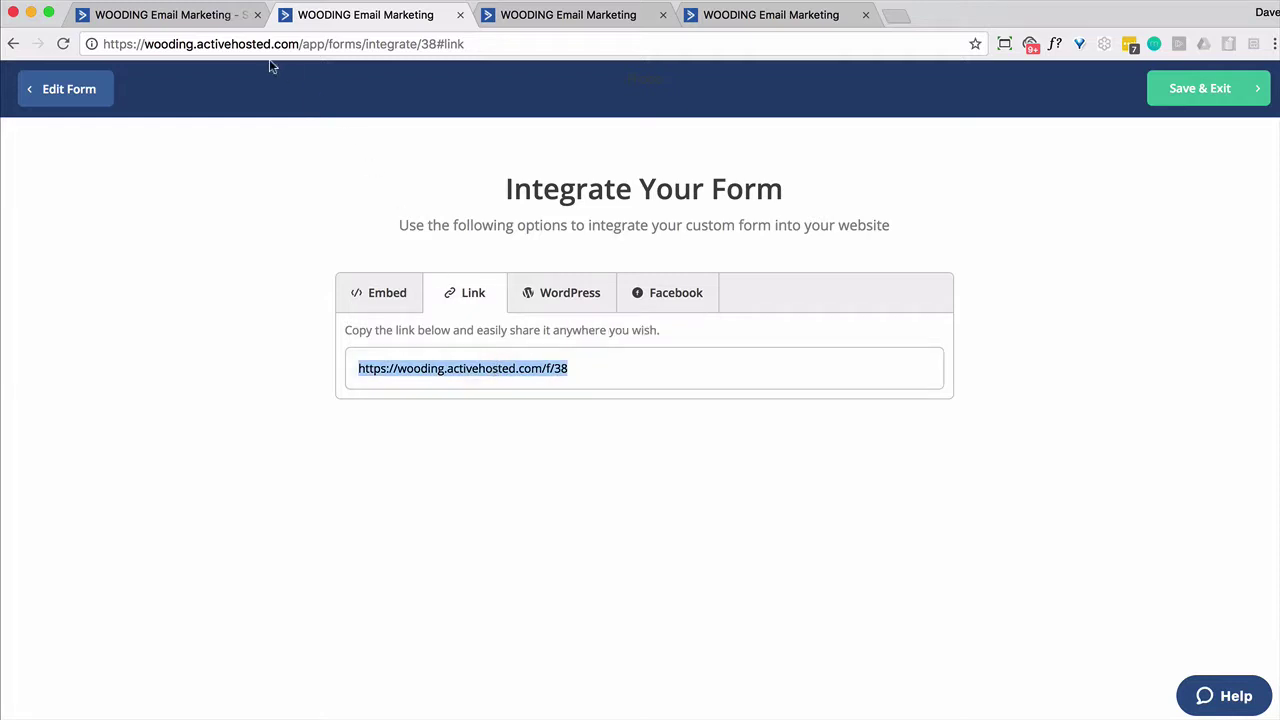
left_click(171, 22)
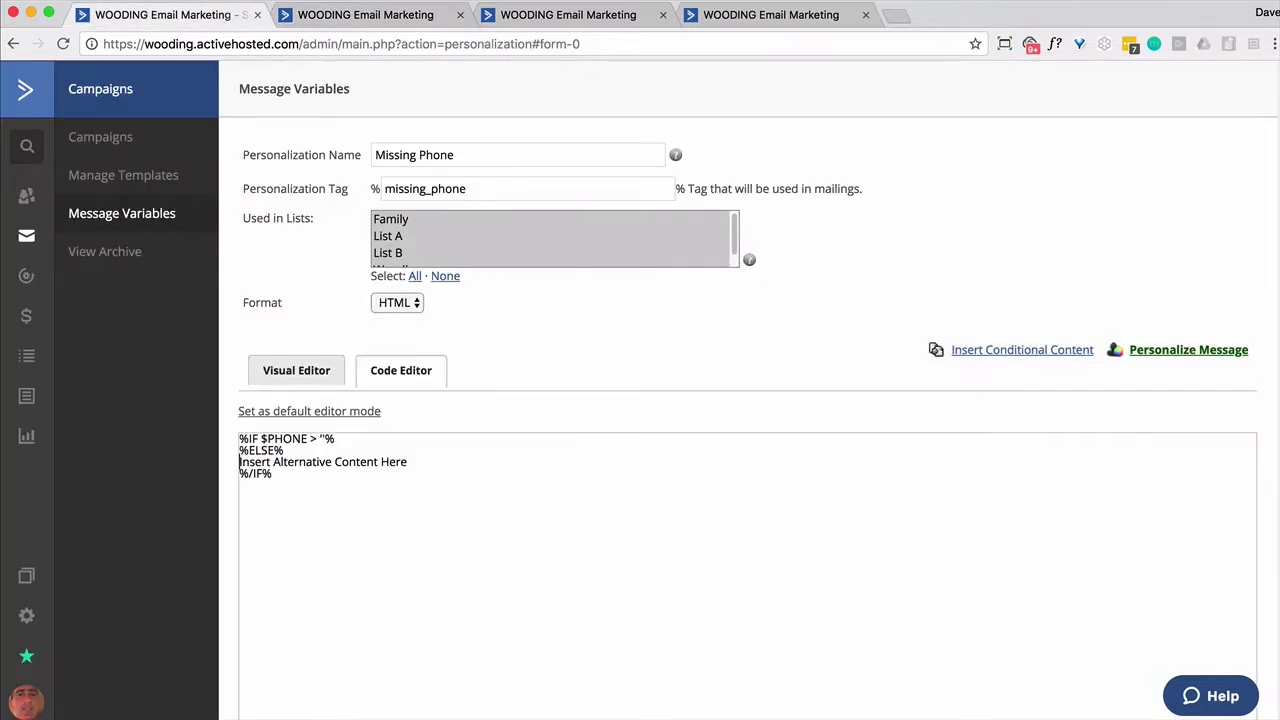
Set the alternative text to 'Want to speak with us? Click HERE', linking HERE to the form with ?email=%EMAIL%, and add it
key("shift+super+Right")
type("Wan")
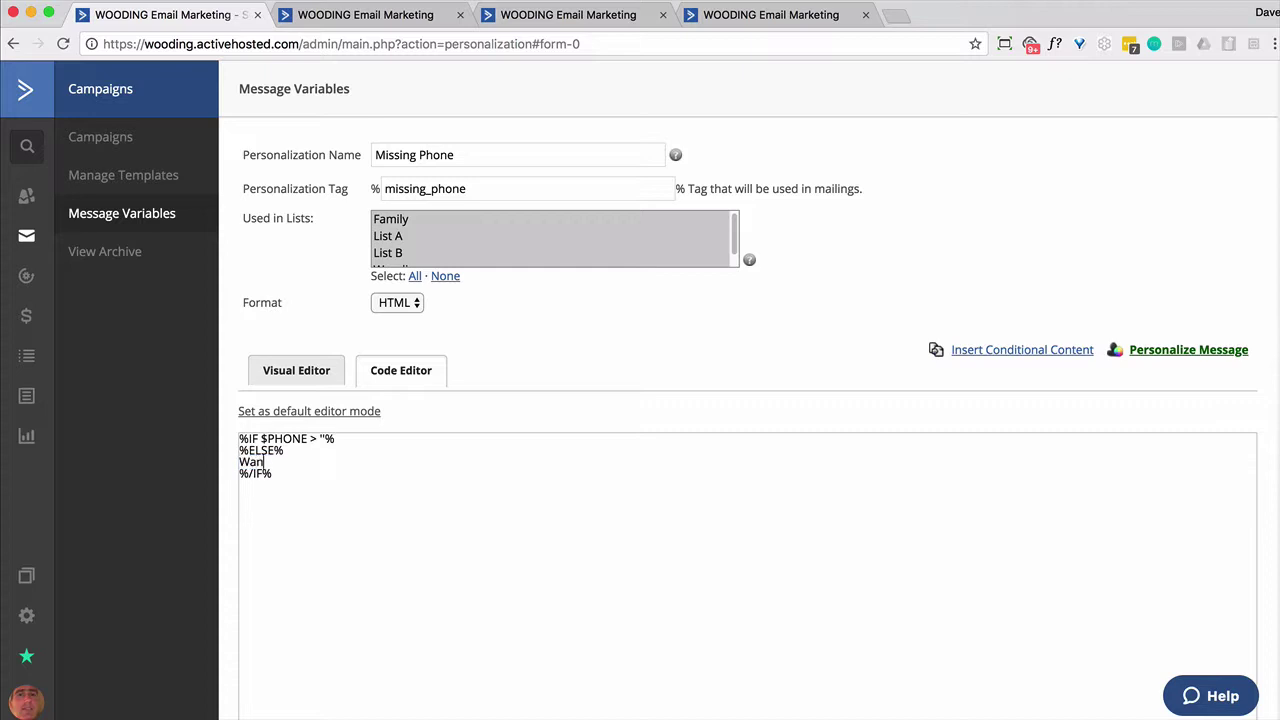
type("t to speak with us?  Click HERE")
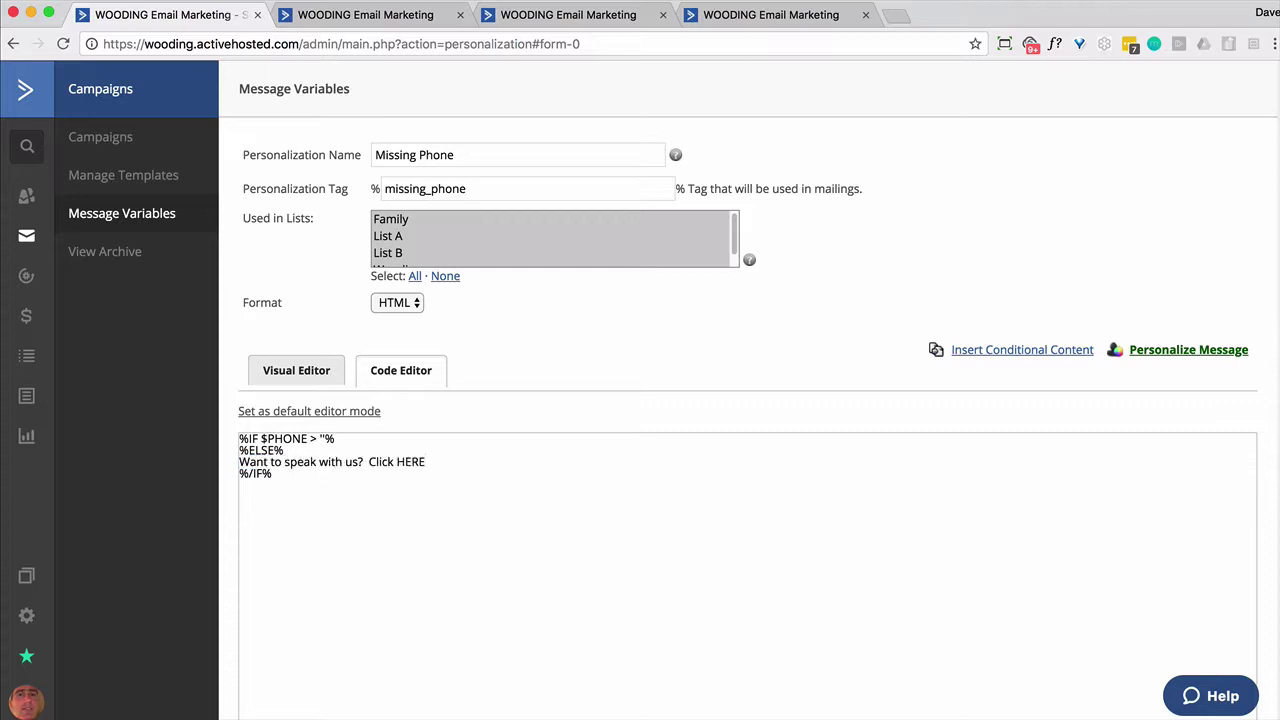
double_click(400, 461)
left_click(397, 461)
type("<a href=\"")
key("super+v")
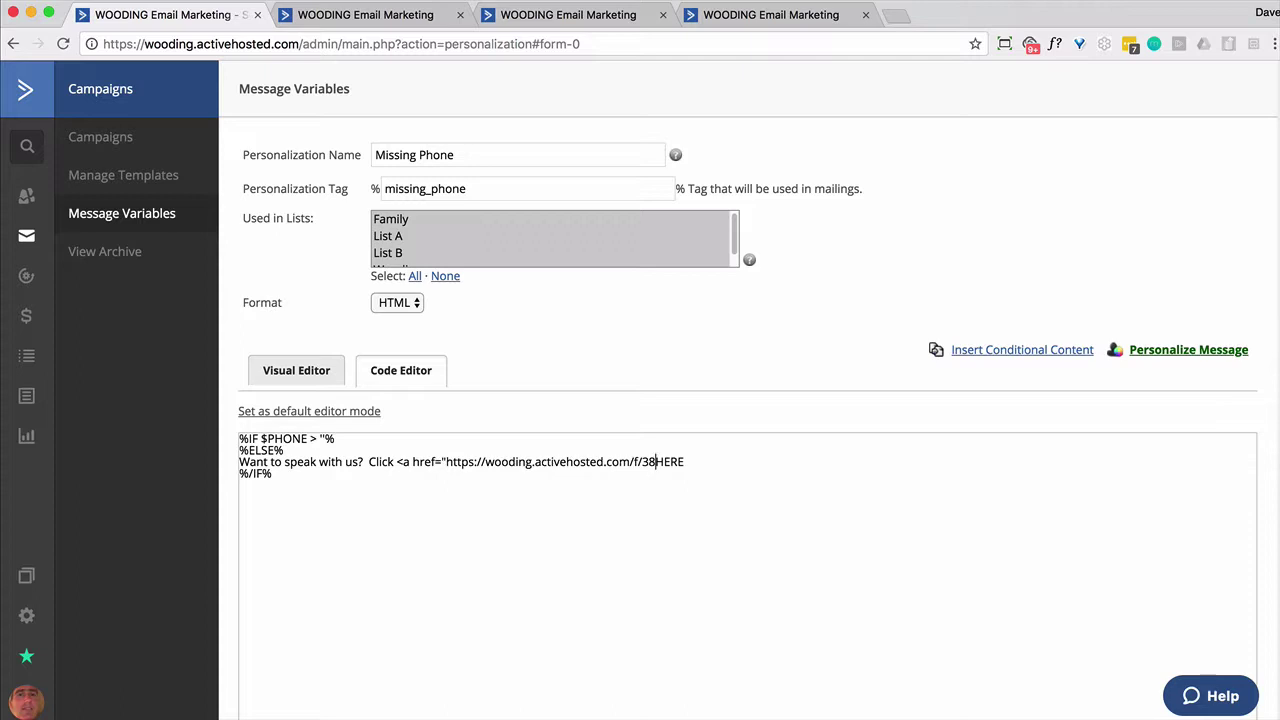
type("?email=%EMAIL%\"")
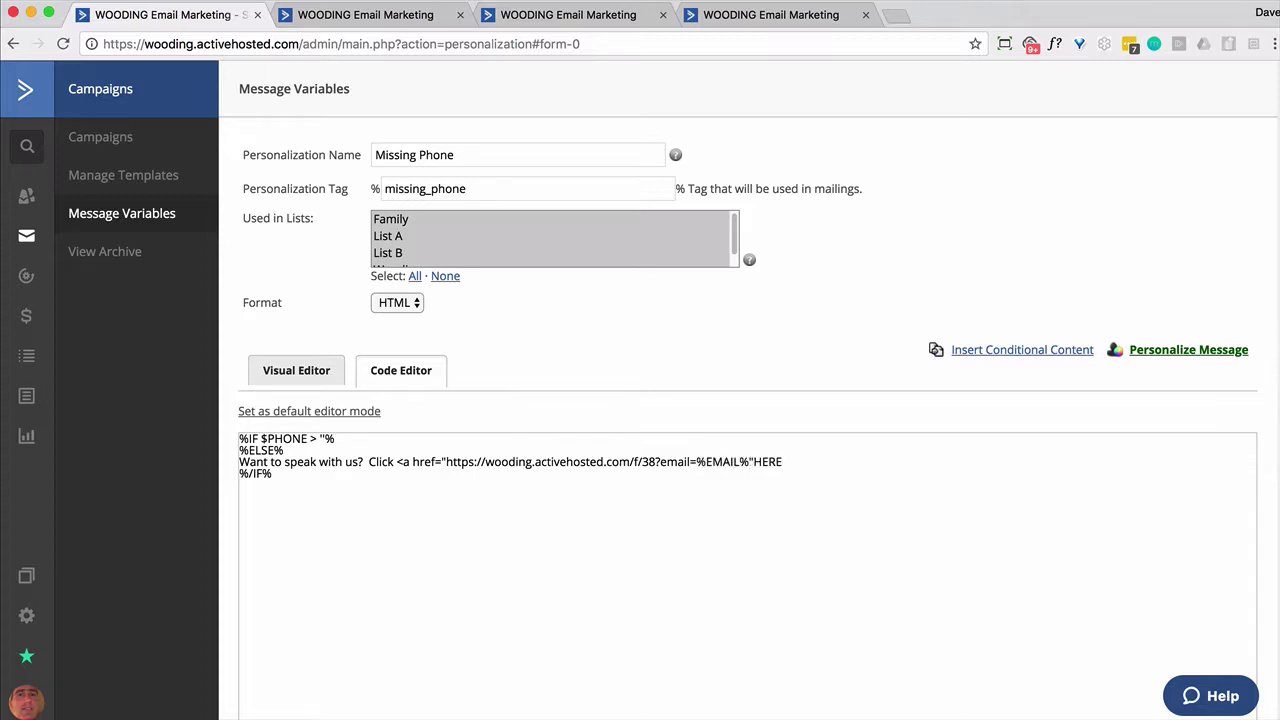
type(">HERE</a>")
left_click_drag(818, 464, 399, 462)
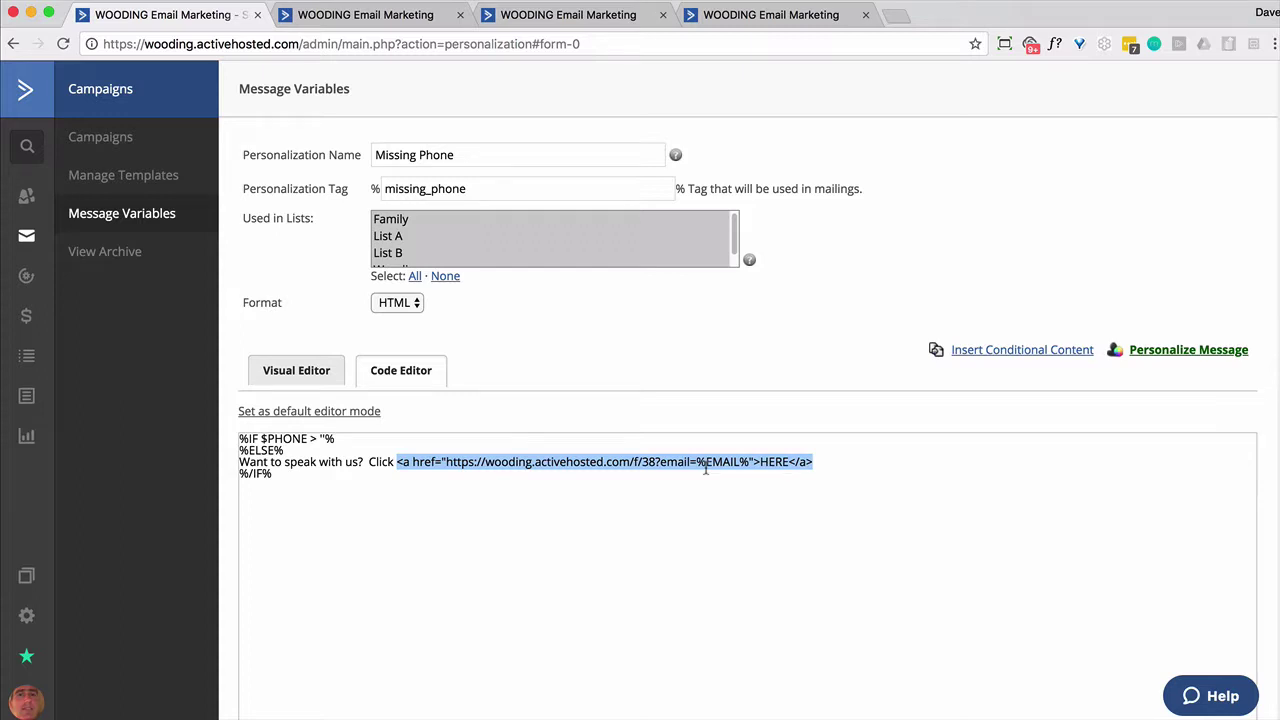
scroll(706, 468, "down", 10)
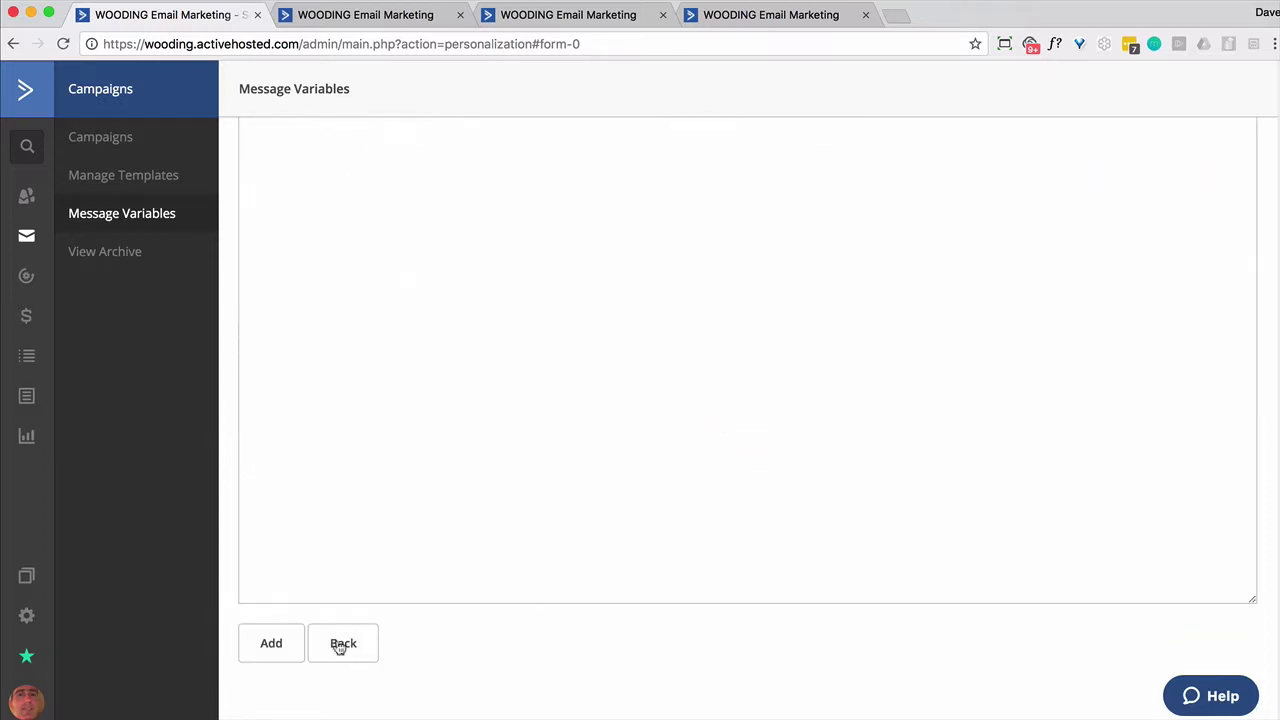
left_click(273, 645)
Copy the %missing_phone% tag and paste it into a new text block in the campaign email
left_click_drag(464, 234, 359, 236)
key("ctrl+c")
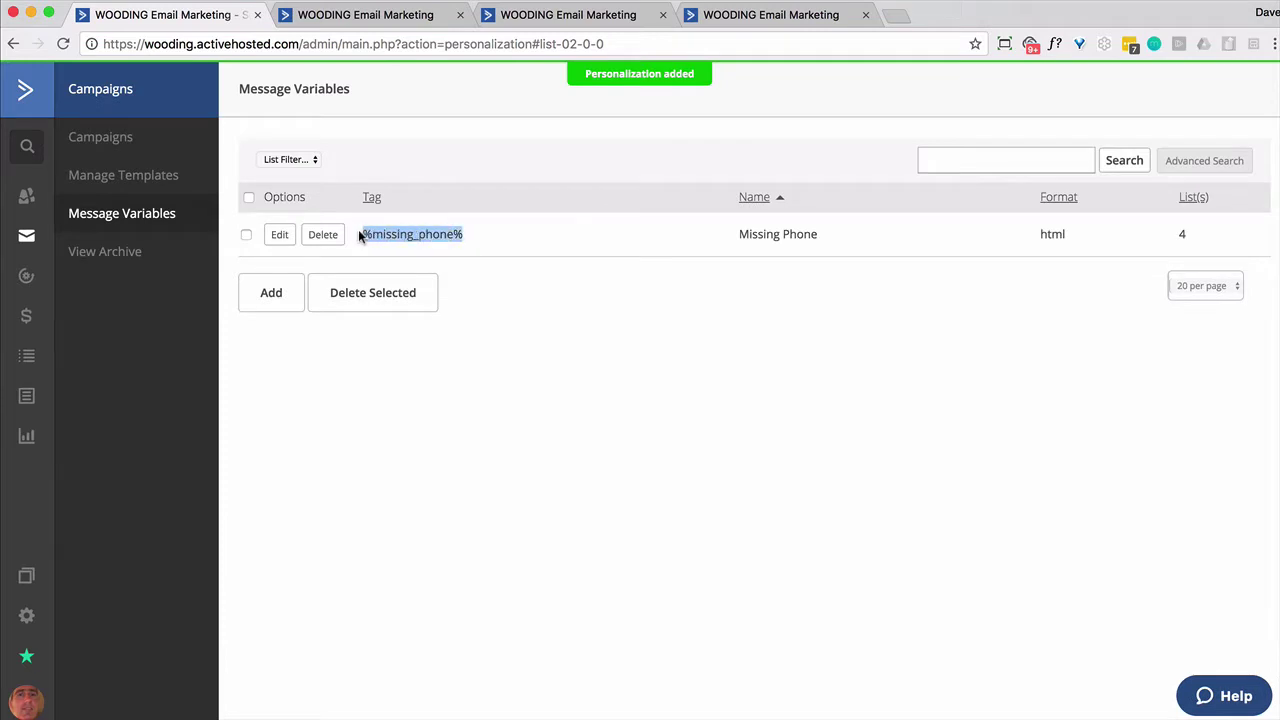
left_click(363, 20)
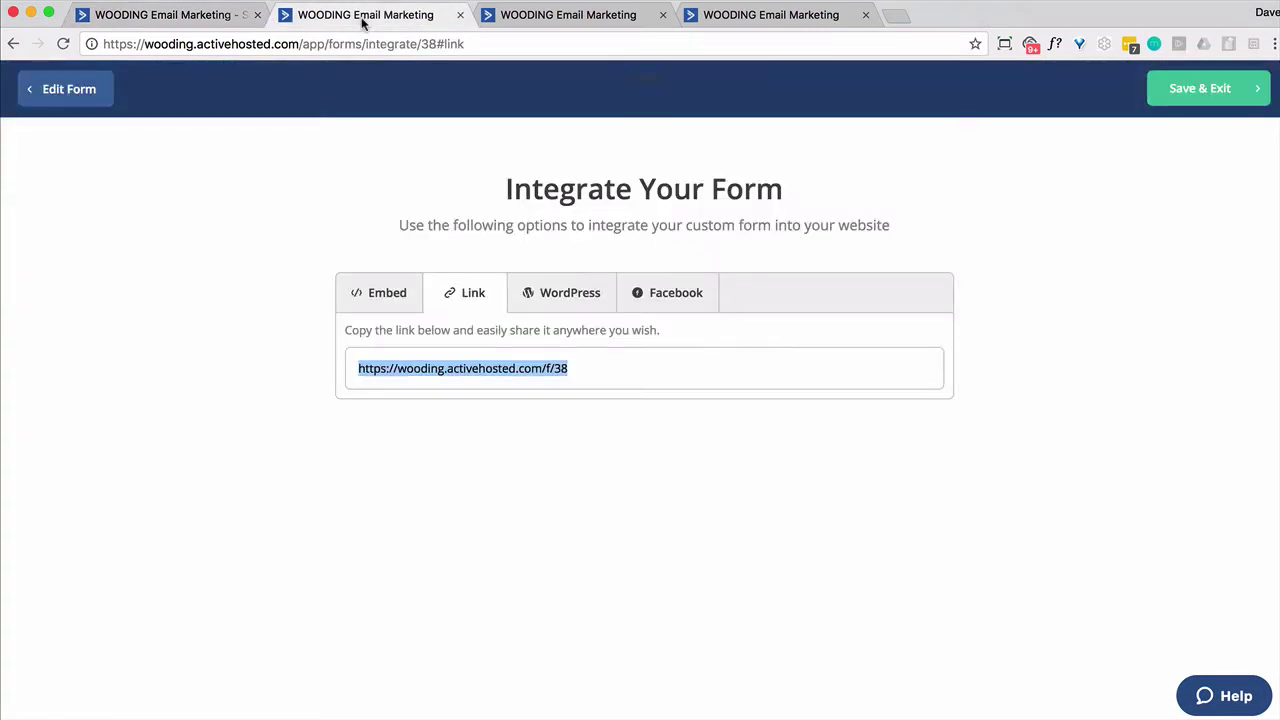
left_click(539, 21)
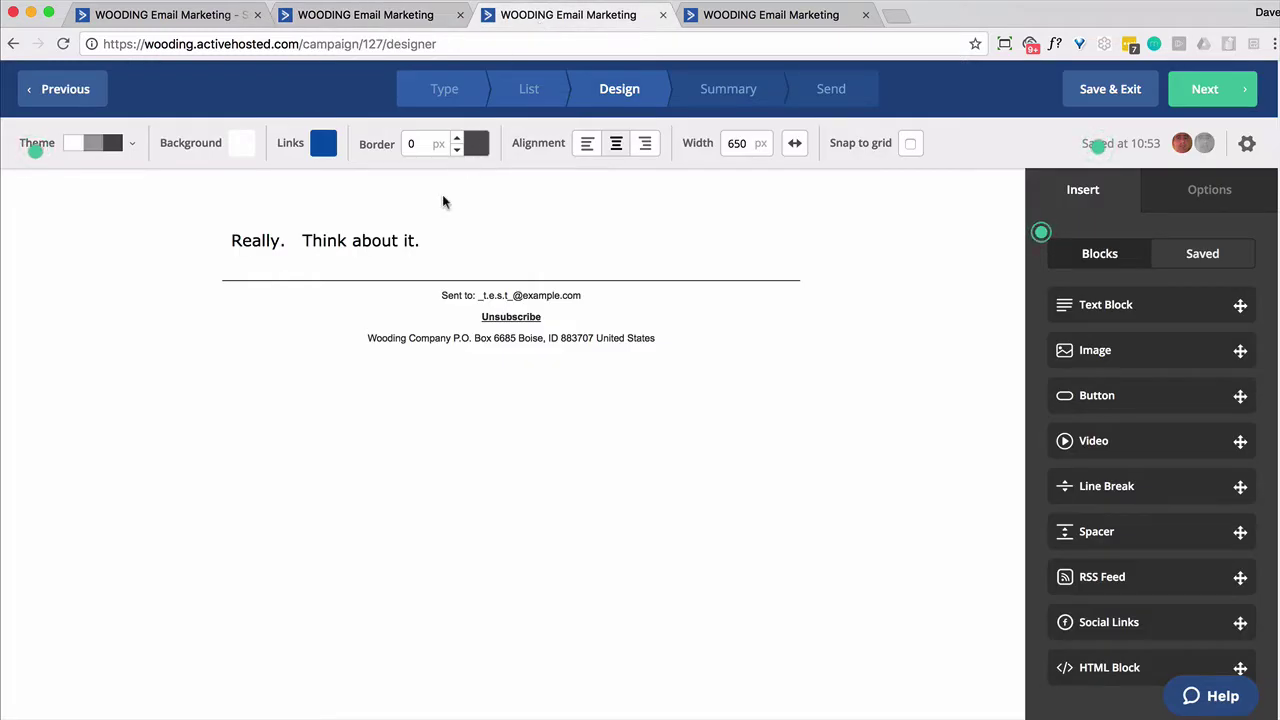
mouse_move(434, 229)
left_click_drag(1080, 304, 454, 266)
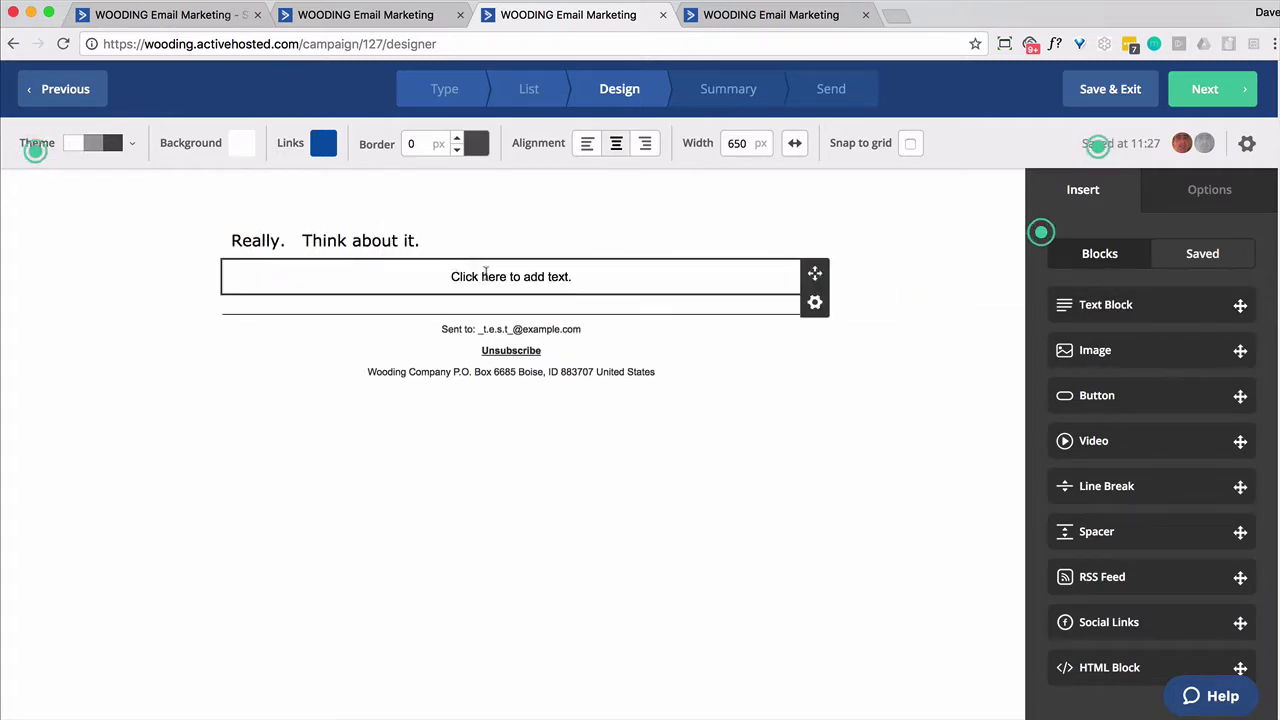
left_click(478, 268)
key("ctrl+v")
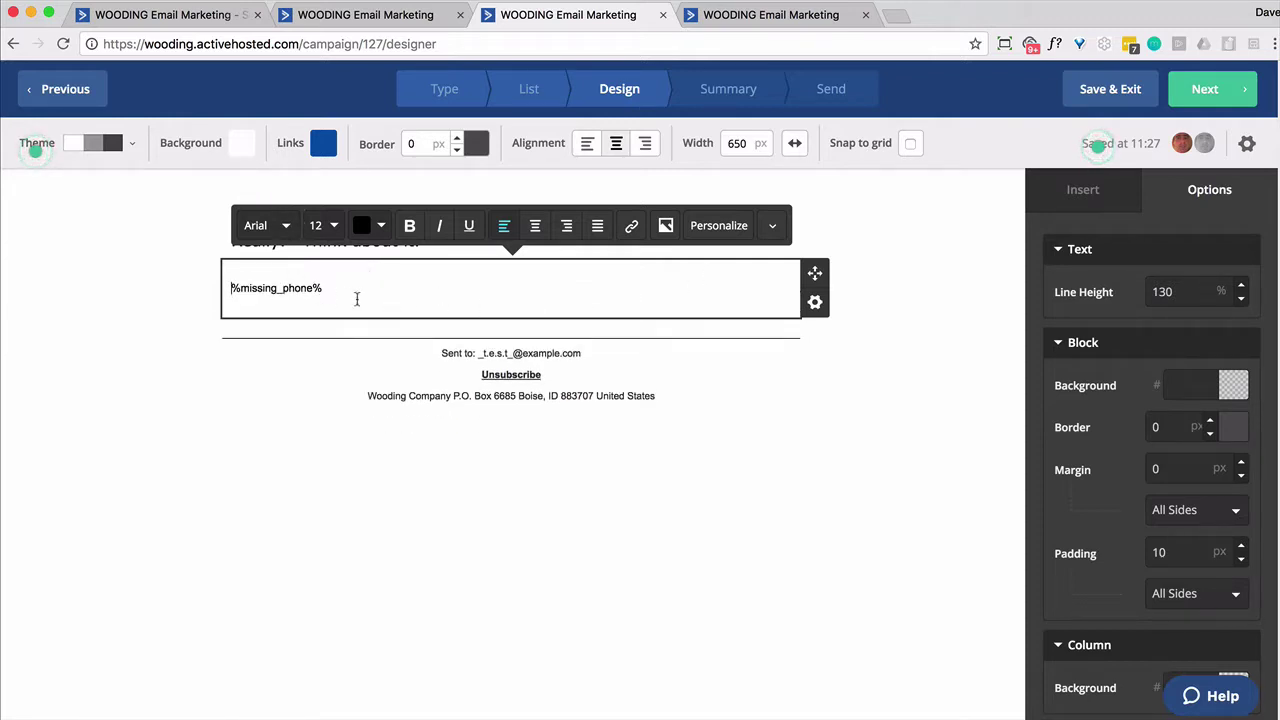
Format the %missing_phone% text at font size 18 in Verdana, then go to the Demo automation
left_click_drag(352, 290, 222, 290)
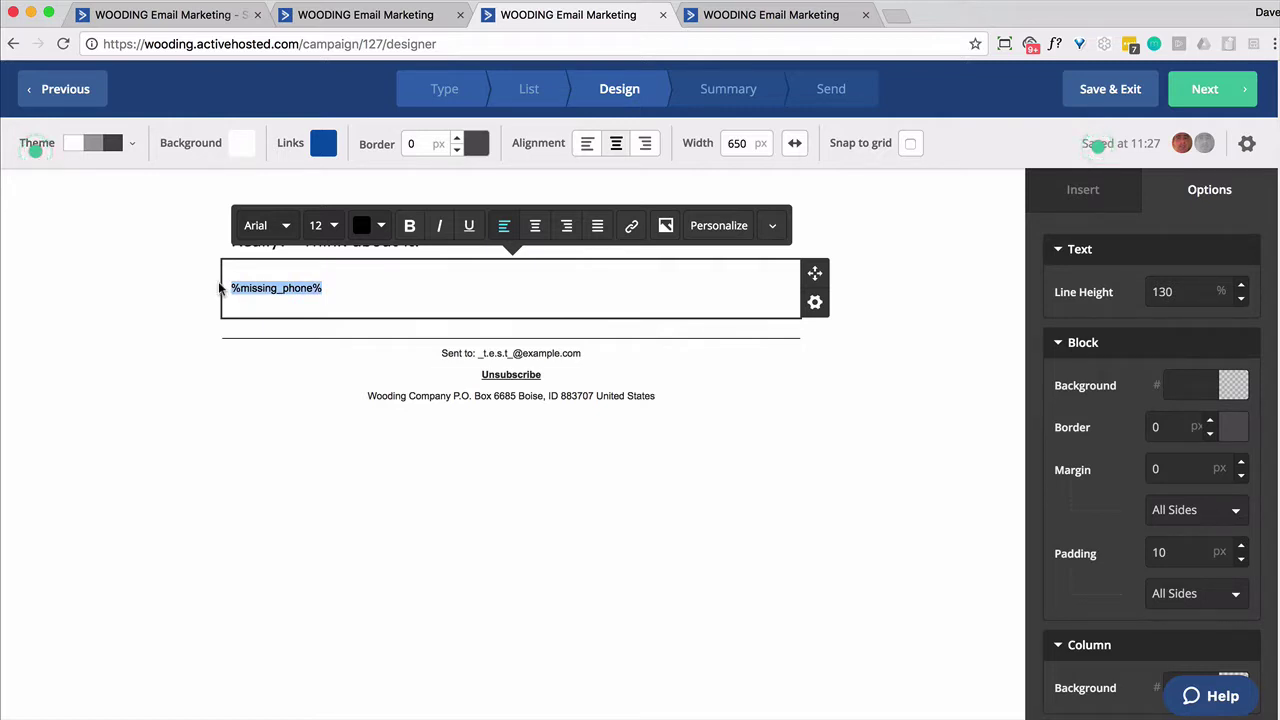
left_click(334, 230)
left_click(365, 256)
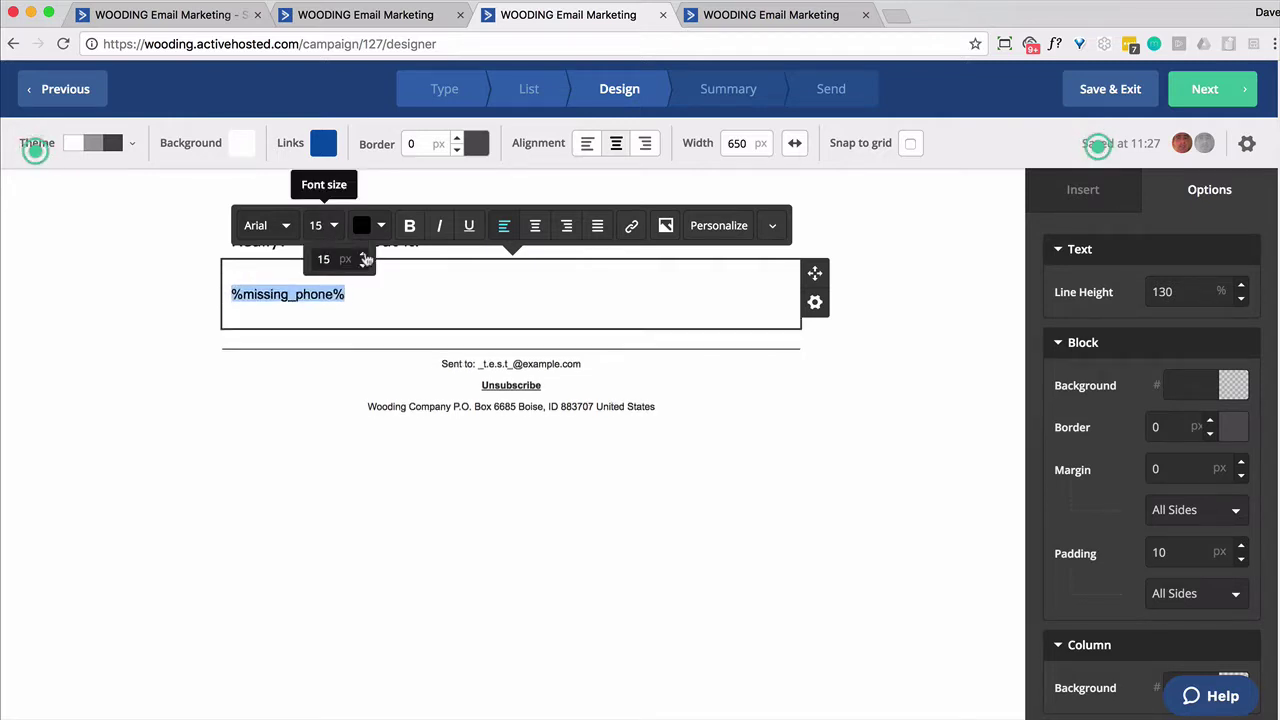
left_click(366, 257)
left_click(290, 232)
left_click_drag(350, 305, 350, 415)
left_click(286, 426)
left_click(600, 475)
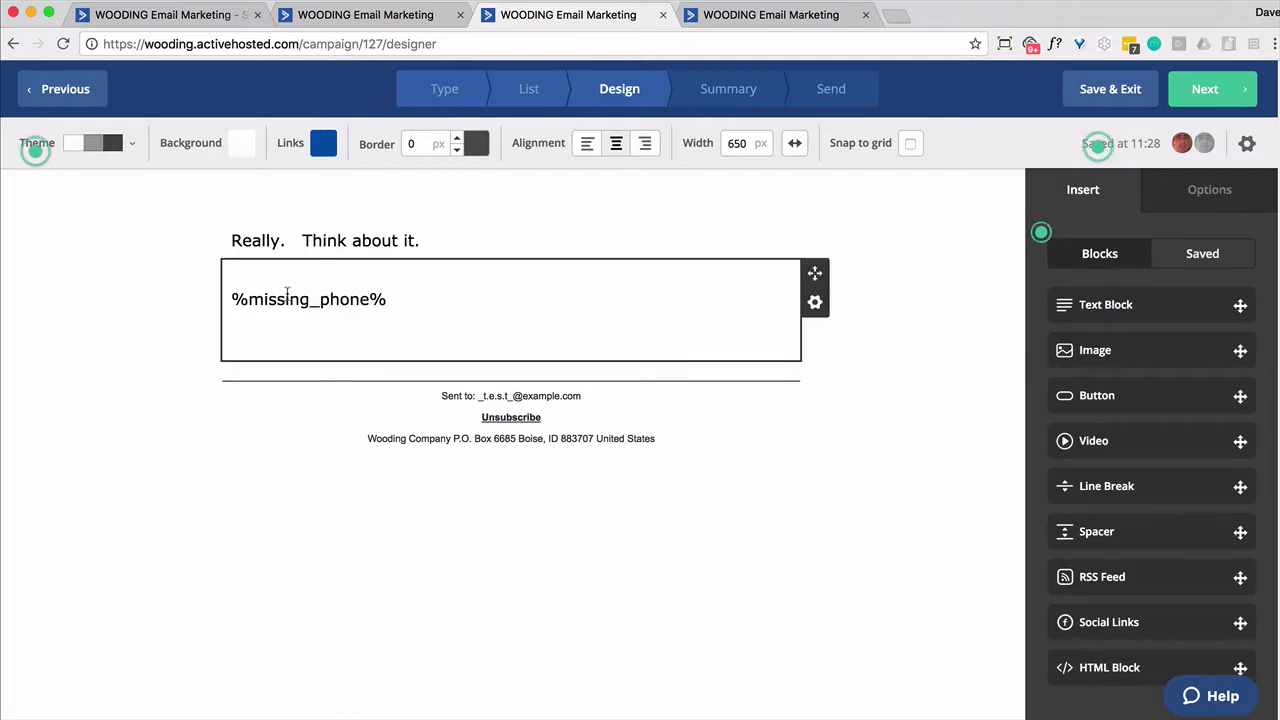
left_click(728, 16)
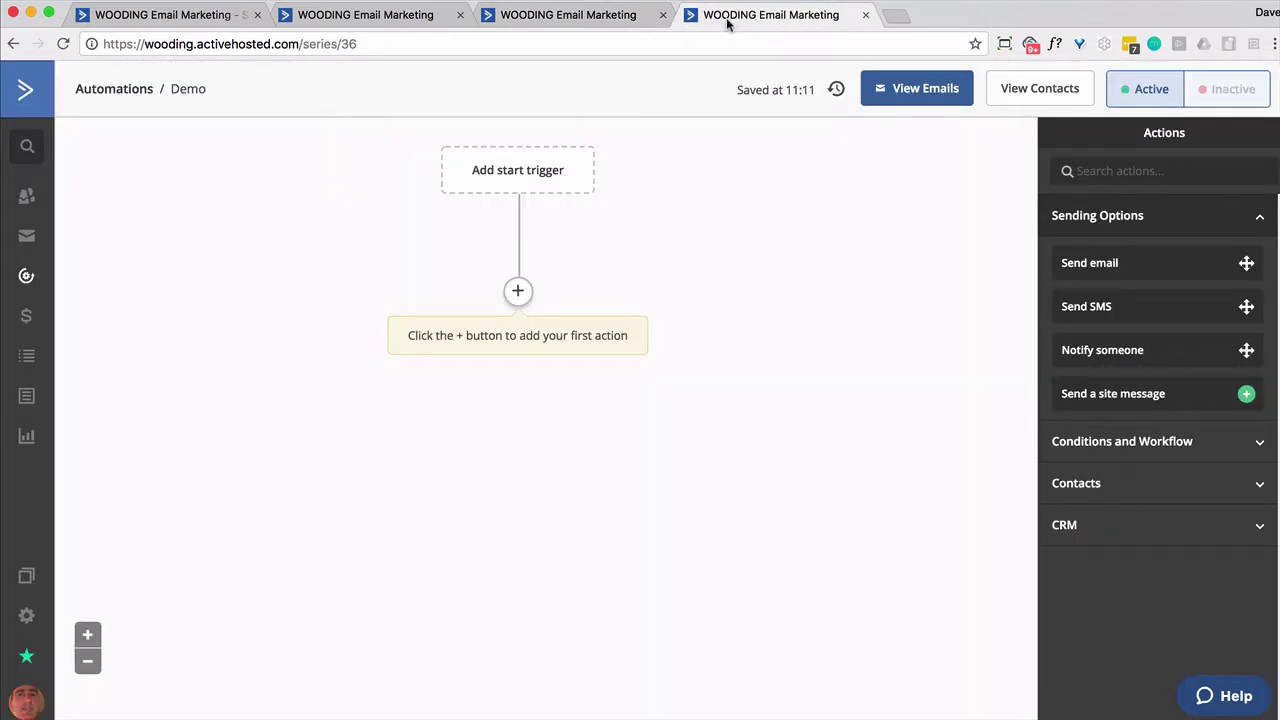
Add a Field changes start trigger on Phone, running the first time, only when the contact is updated
left_click(505, 181)
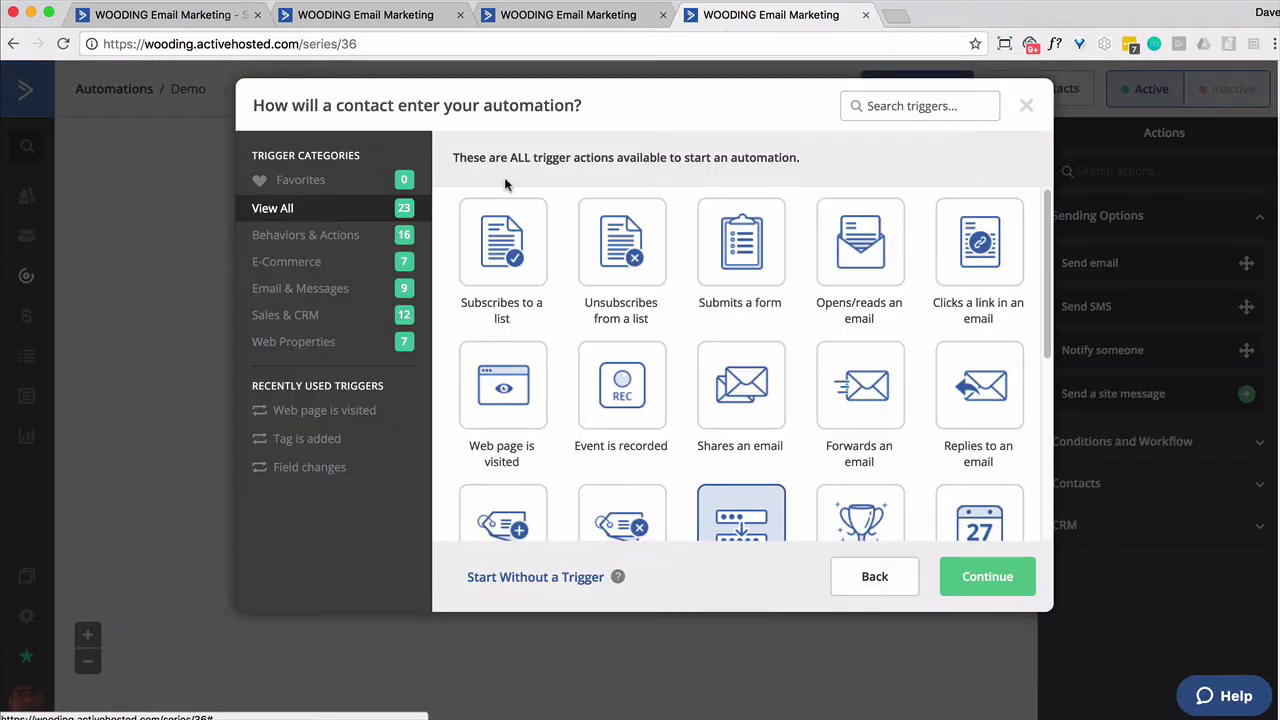
scroll(740, 440, "down", 2)
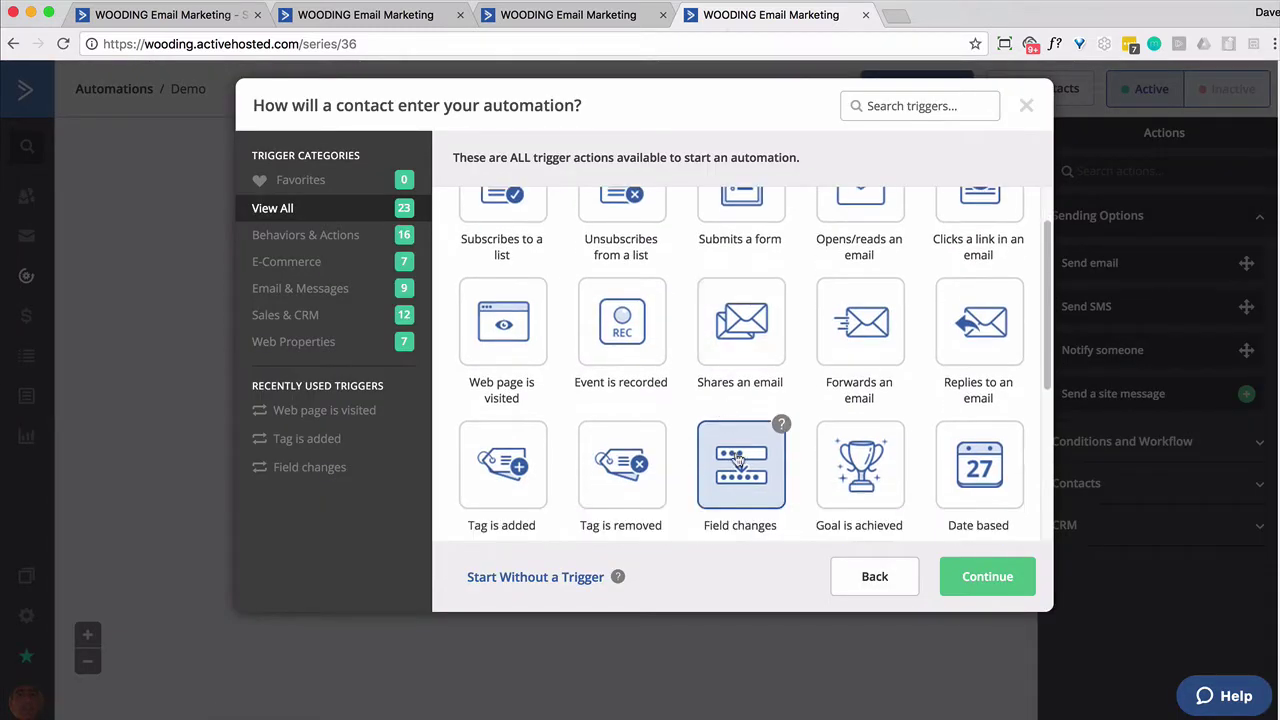
left_click(972, 582)
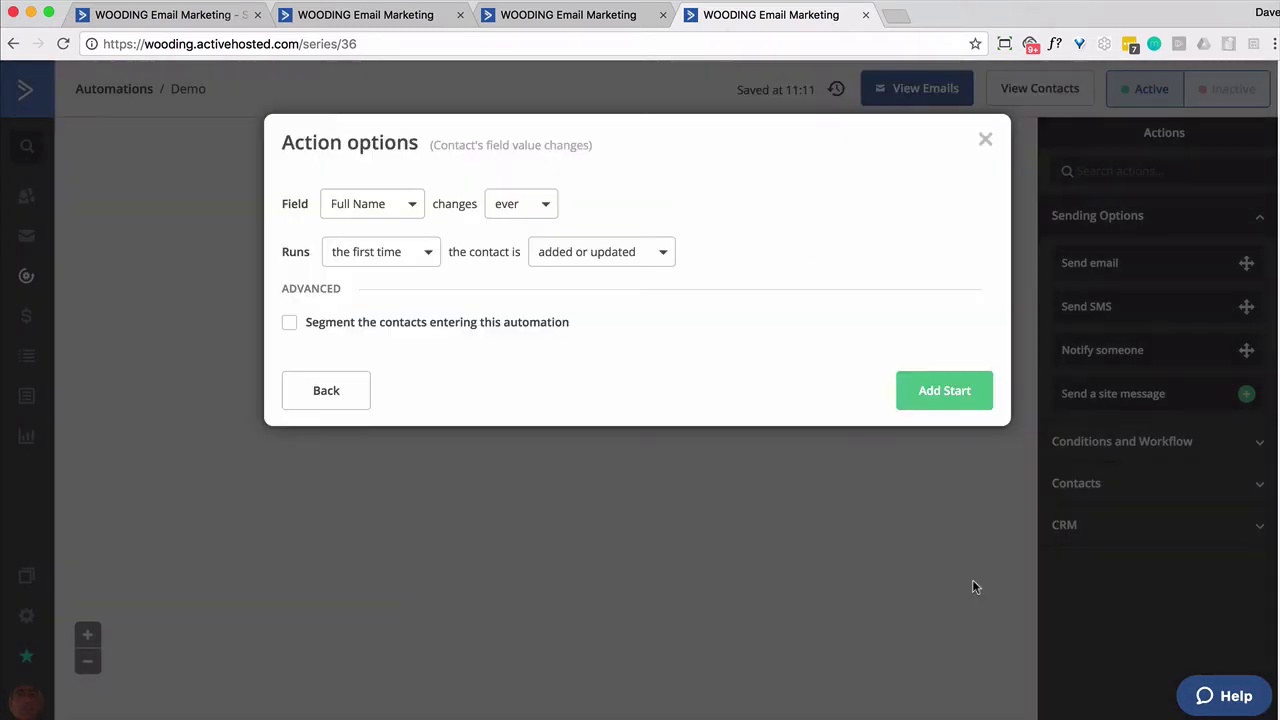
left_click(415, 209)
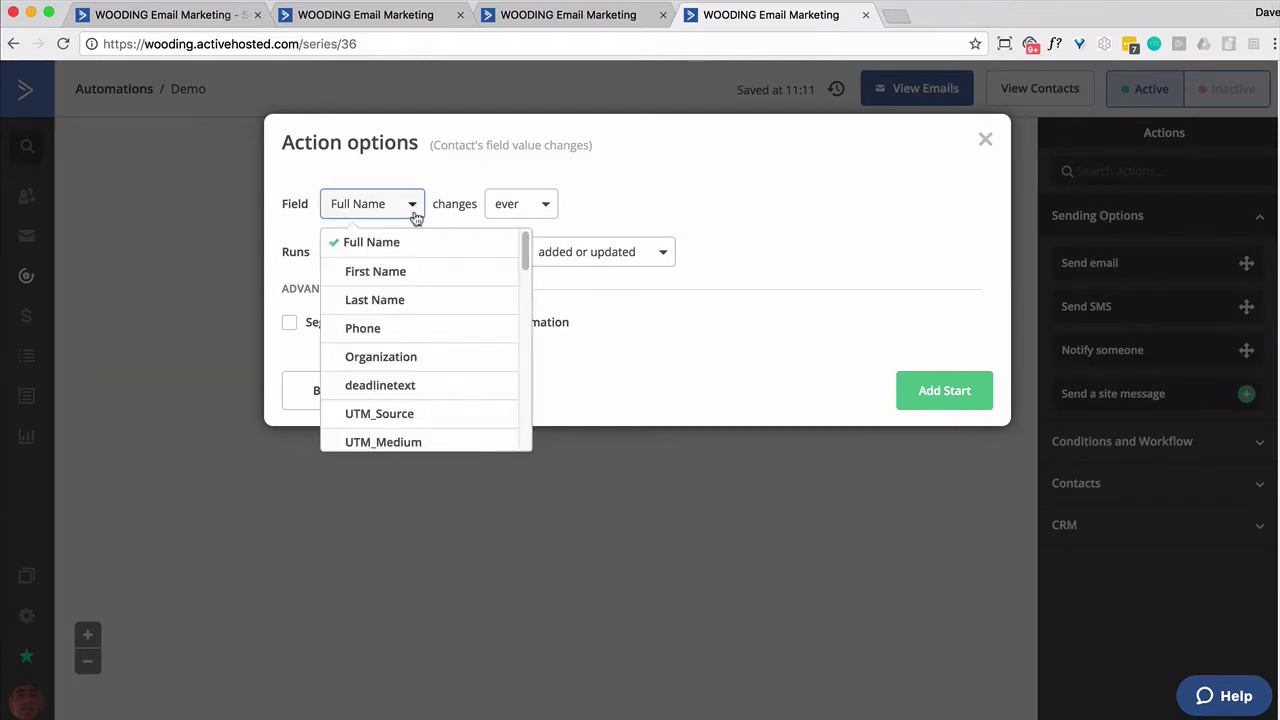
left_click(397, 334)
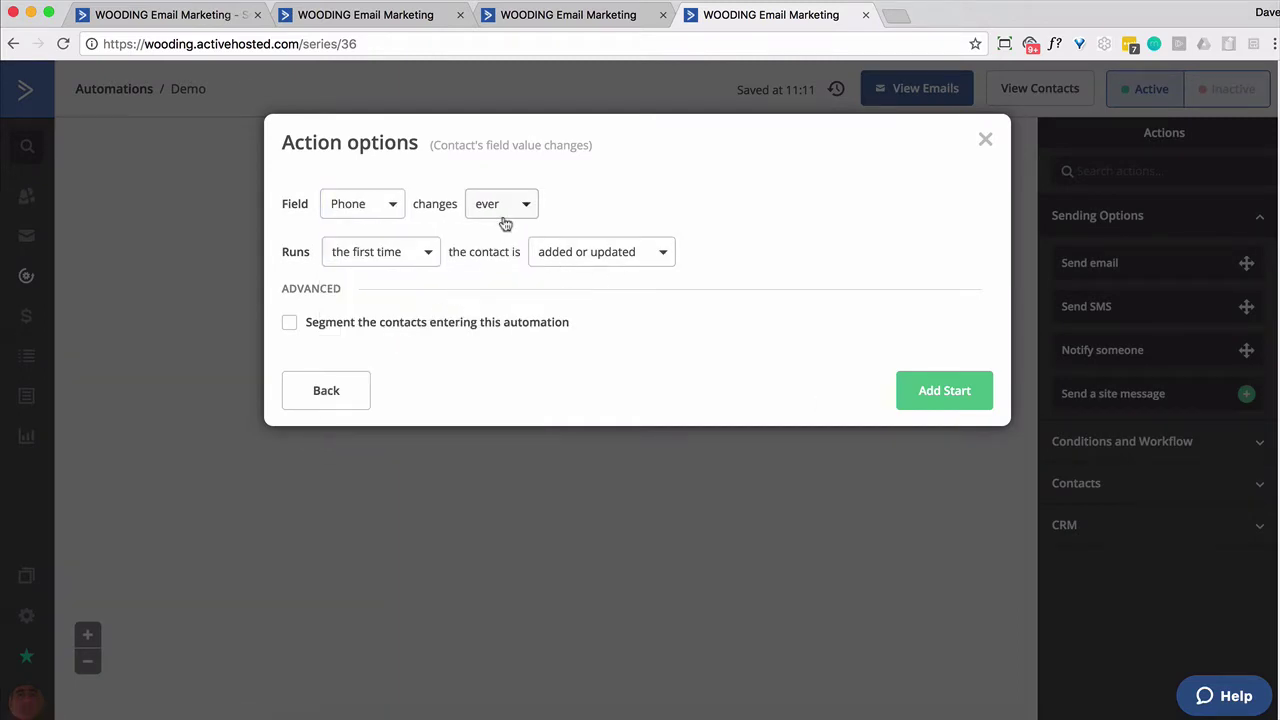
left_click(416, 258)
left_click(417, 259)
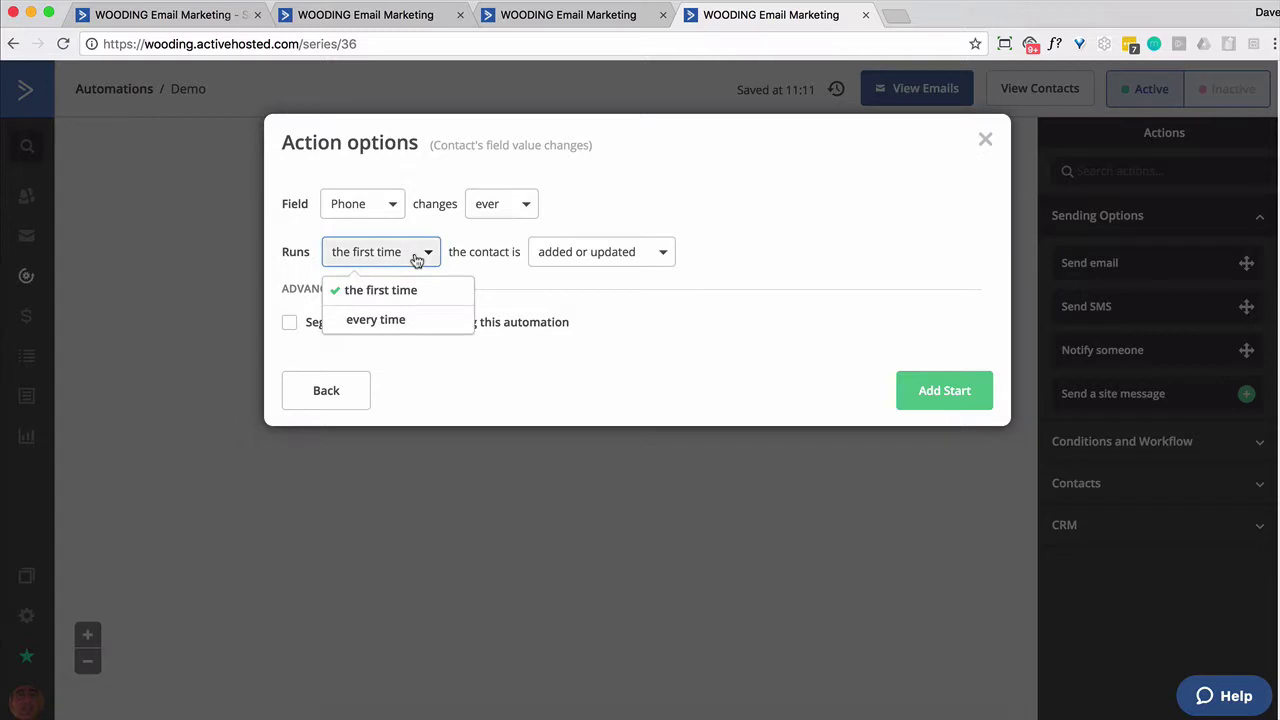
left_click(574, 258)
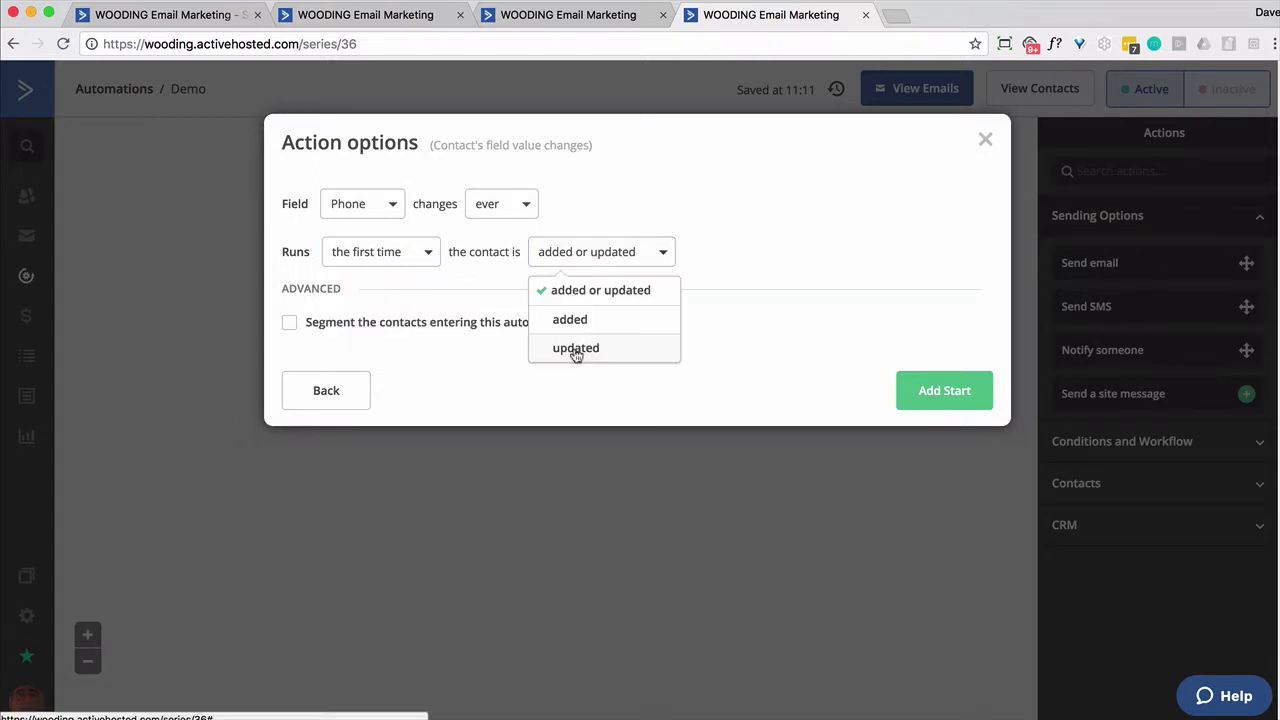
left_click(574, 349)
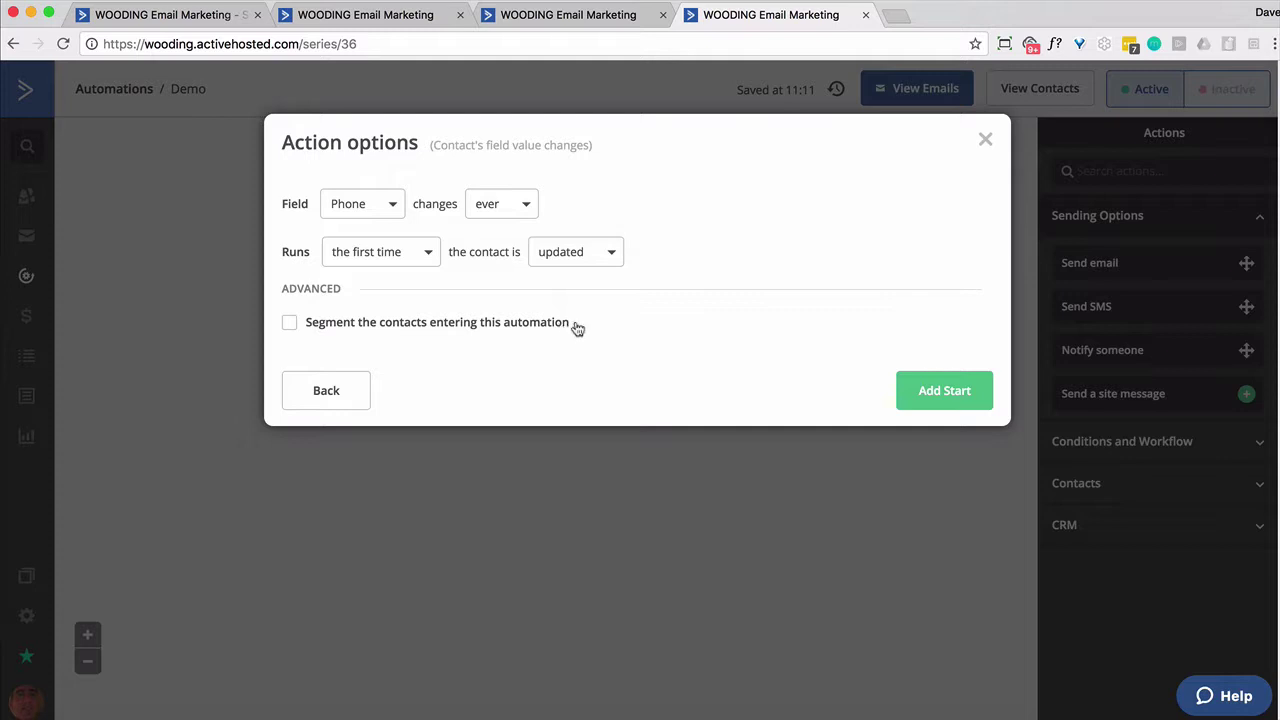
left_click(920, 400)
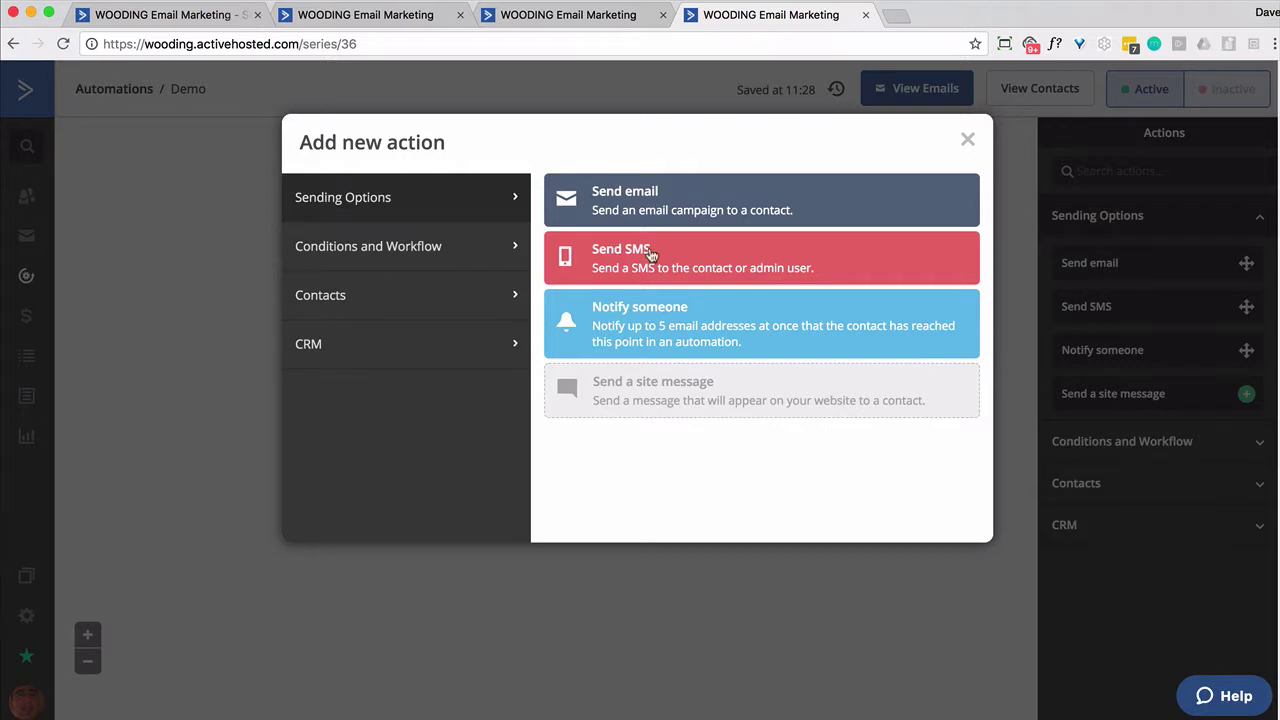
Add a Notify someone action to the recipient's address with subject '%EMAIL% would like a call'
left_click(602, 312)
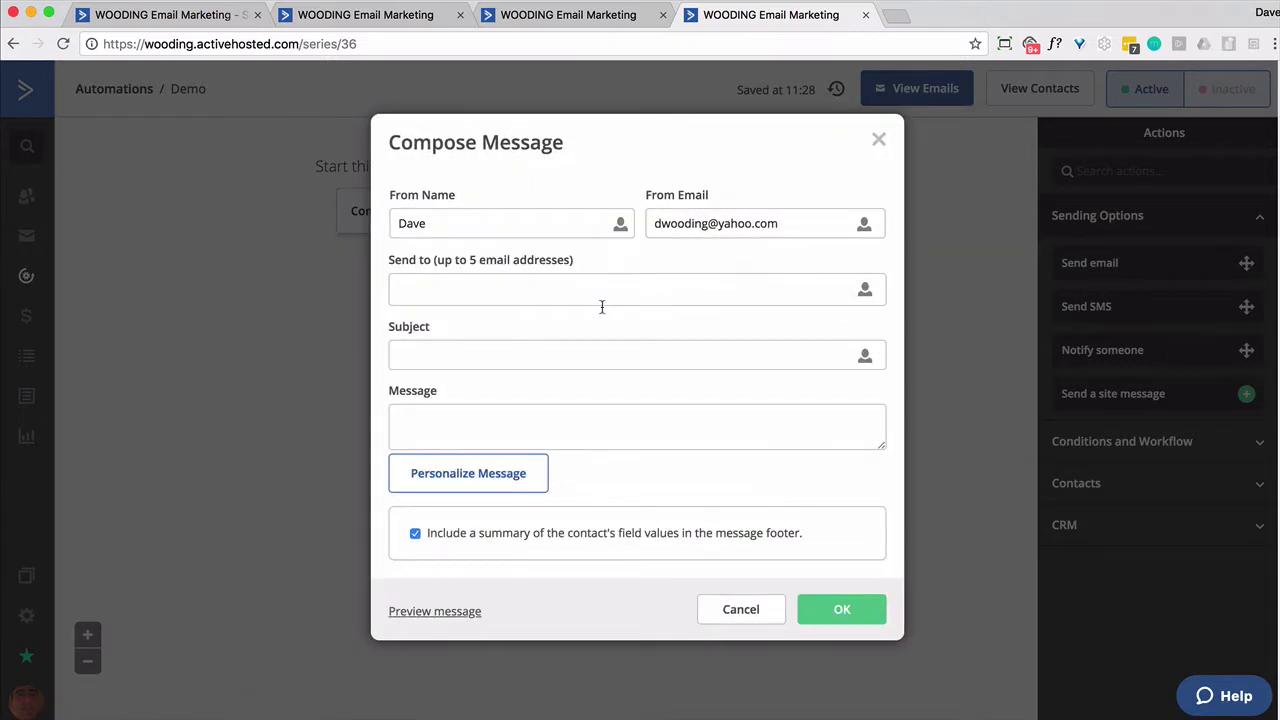
left_click(532, 284)
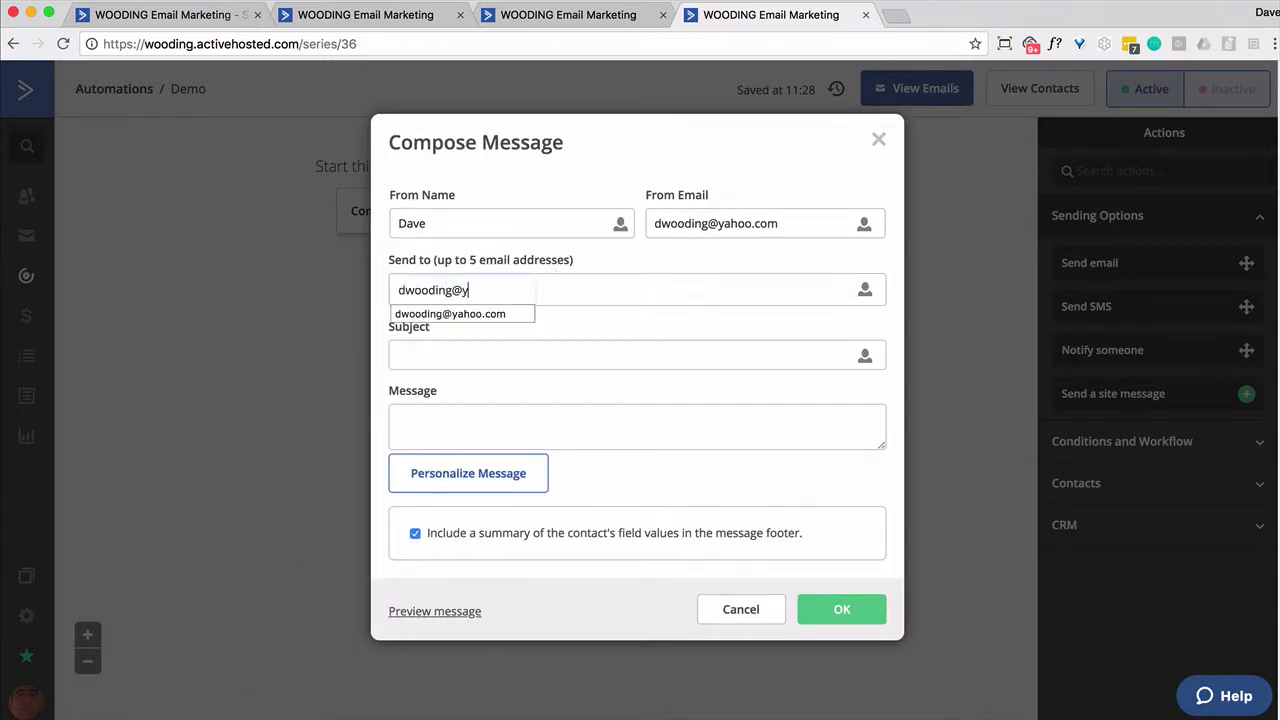
key("Return")
left_click(488, 356)
left_click(864, 357)
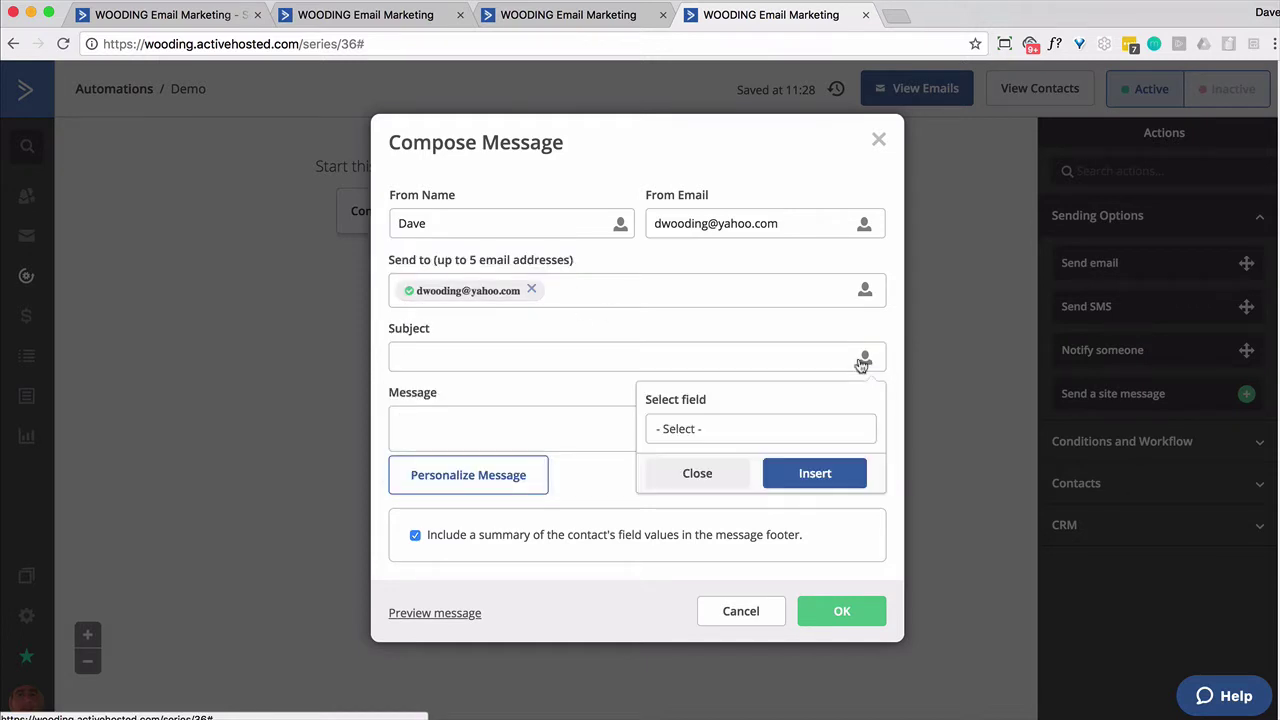
left_click(760, 429)
scroll(770, 550, "down", 3)
scroll(768, 548, "up", 3)
left_click(710, 557)
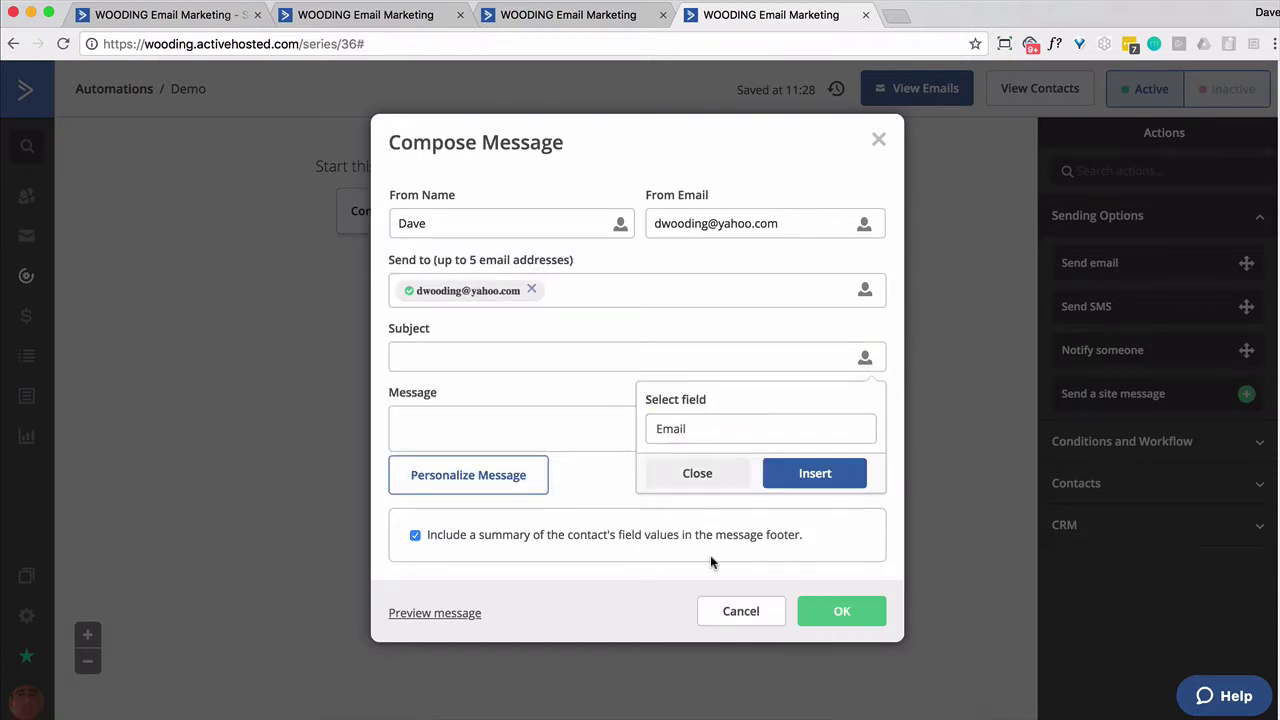
left_click(795, 466)
type("would like a call")
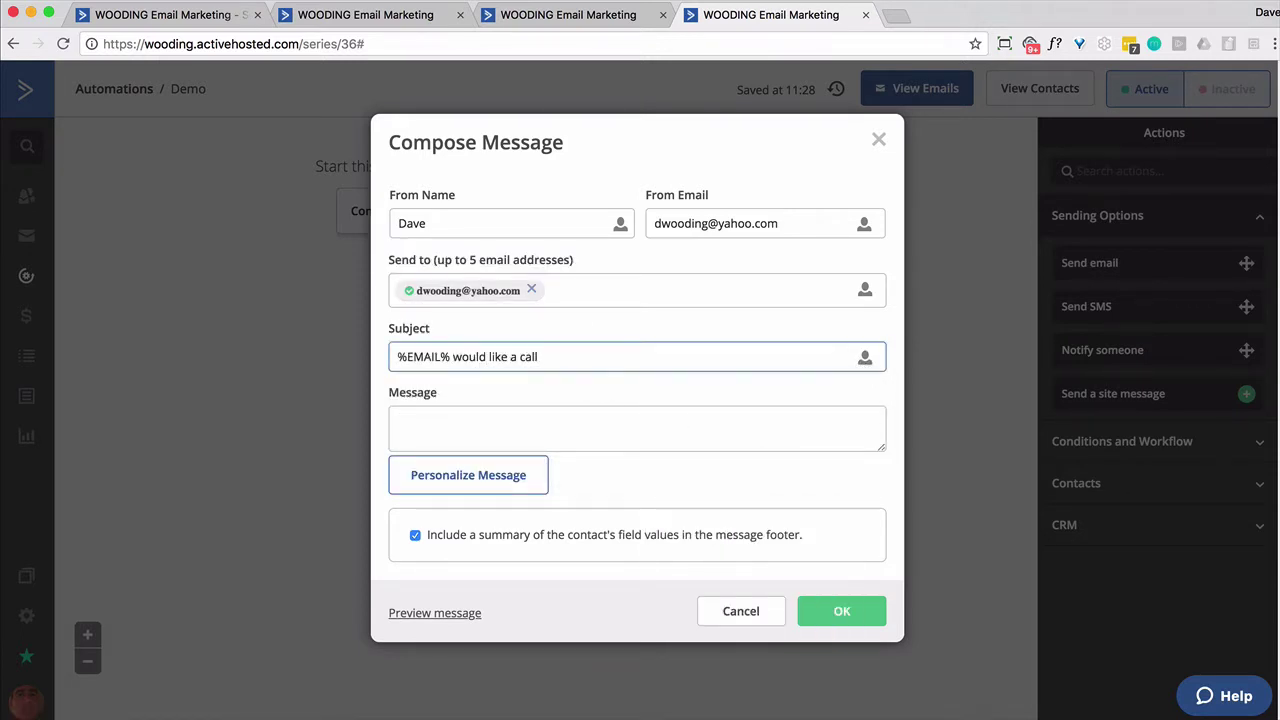
Write the message '%FULLNAME% is interested in a call' with %PHONE% on a new line, and save
left_click(416, 418)
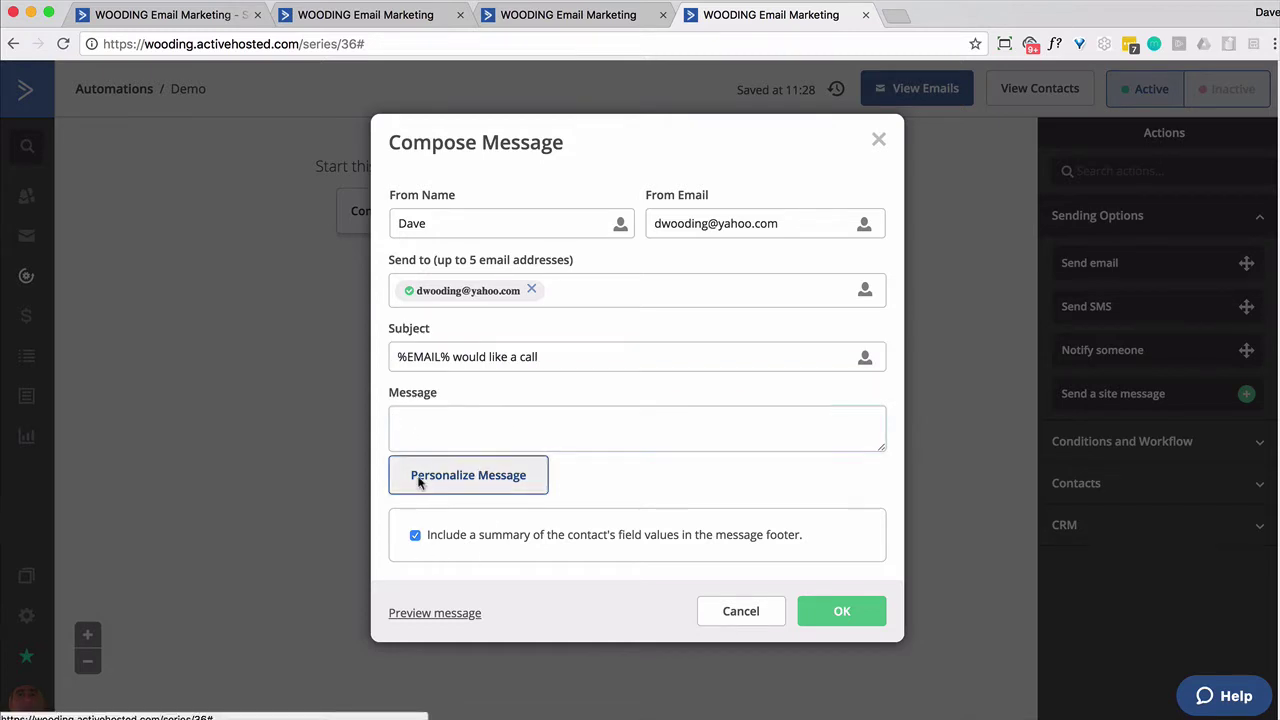
left_click(468, 476)
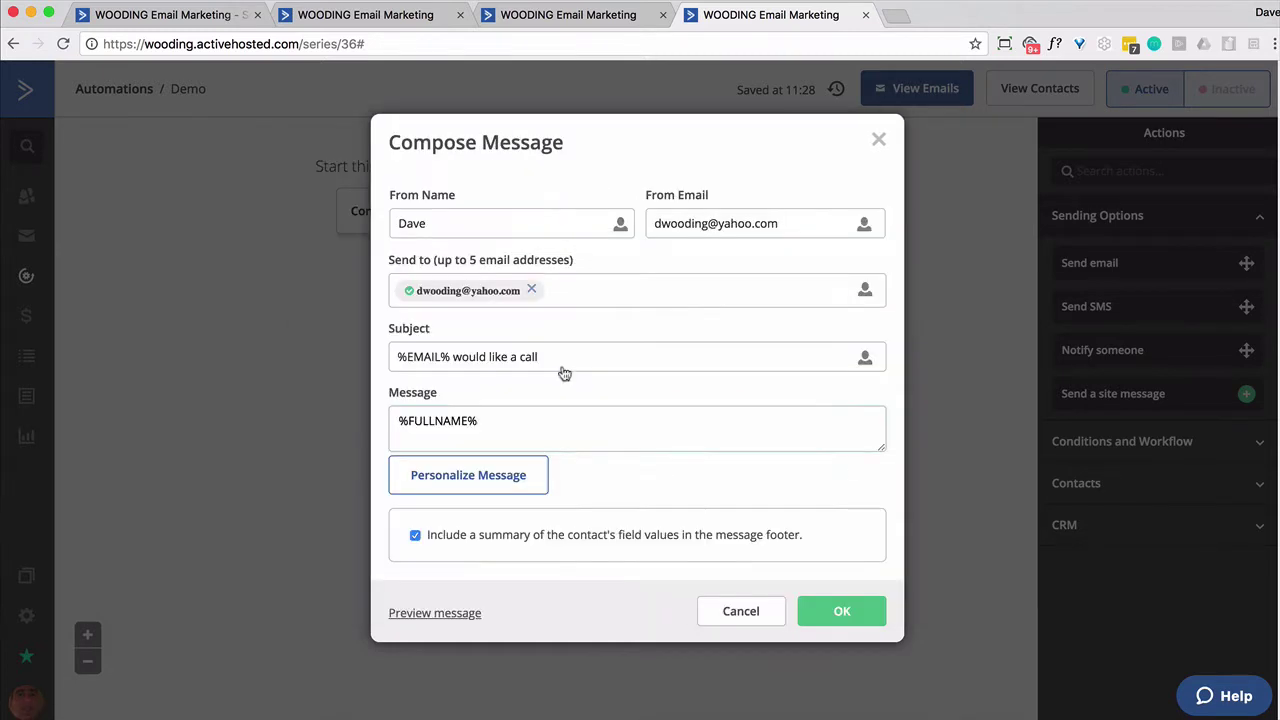
type("is interested in a call.")
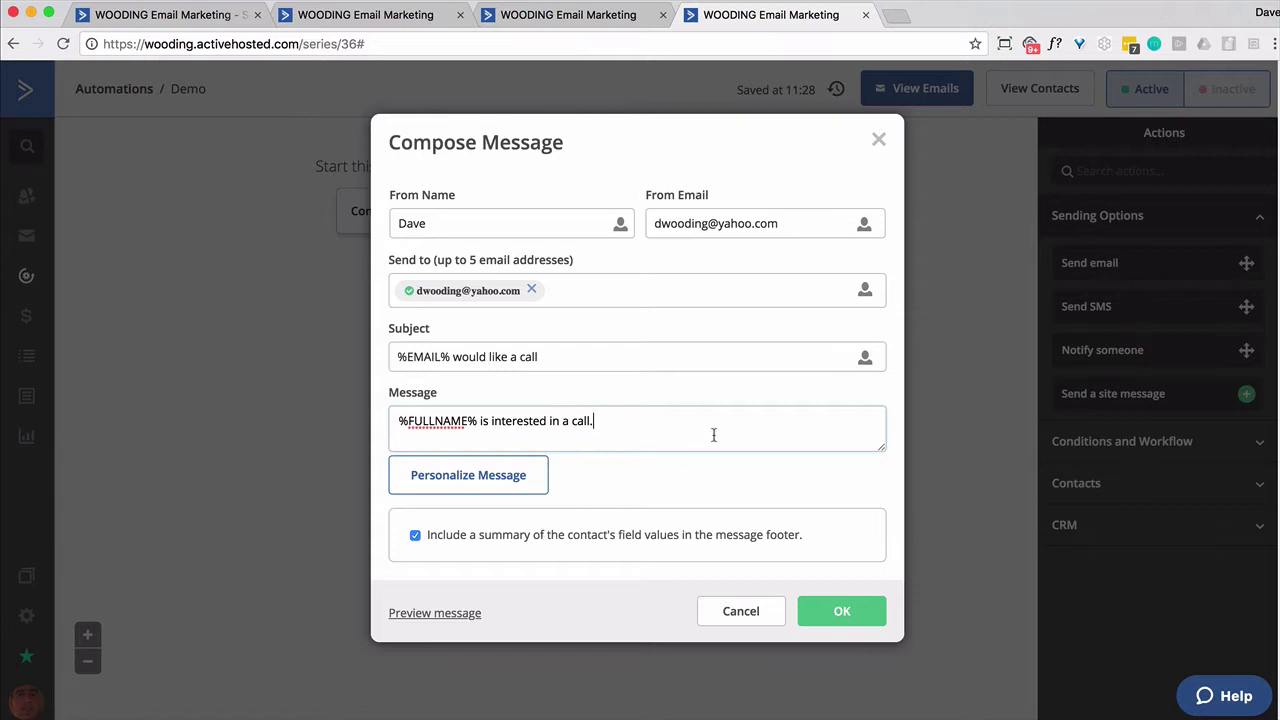
key("Return")
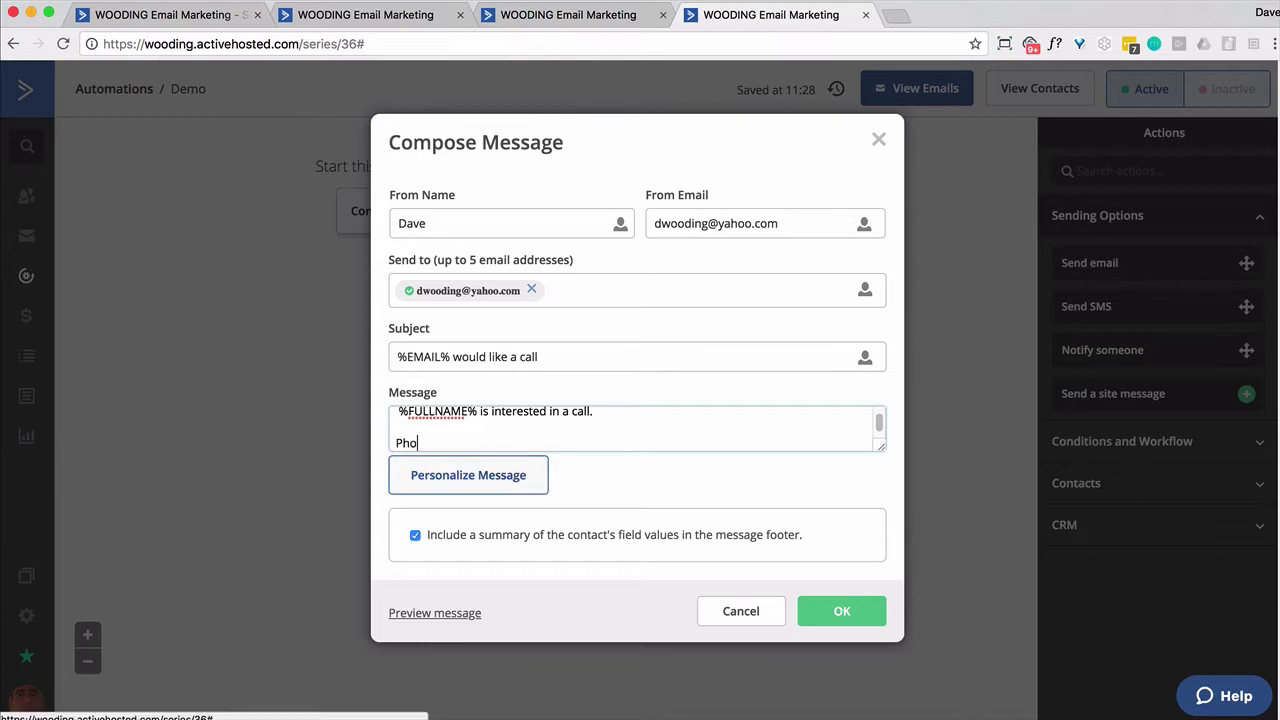
left_click(502, 470)
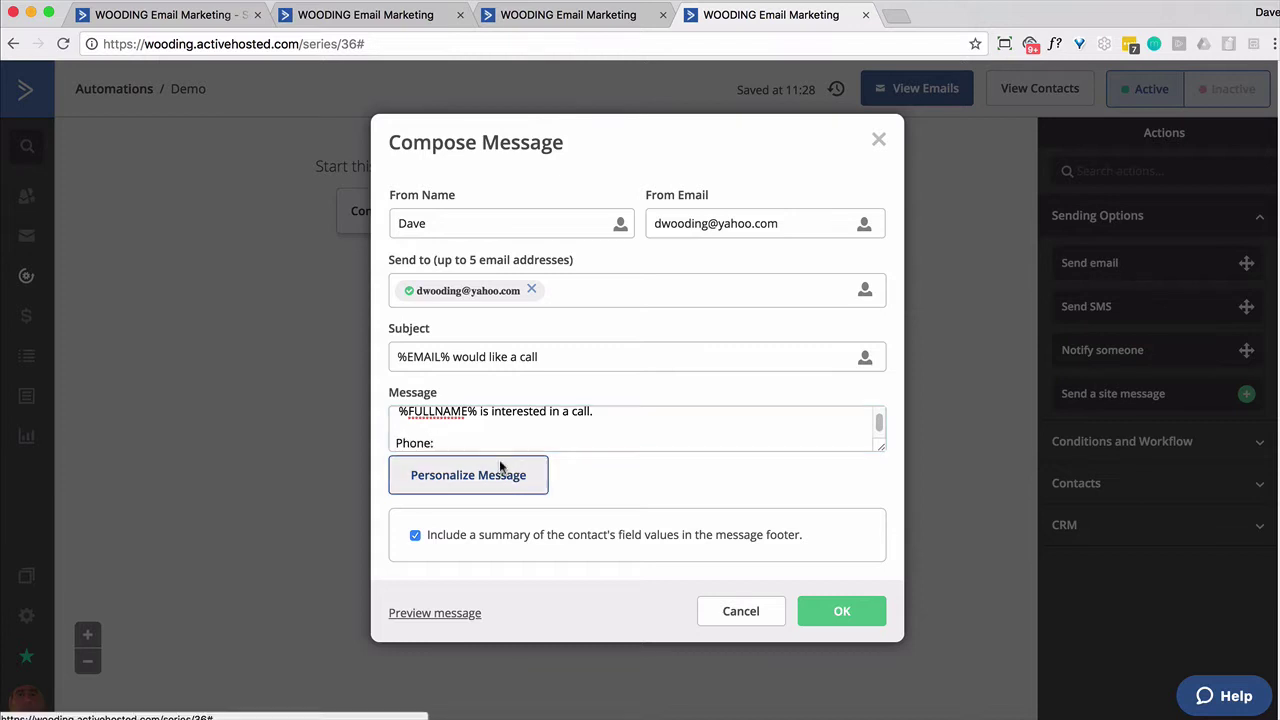
left_click(550, 376)
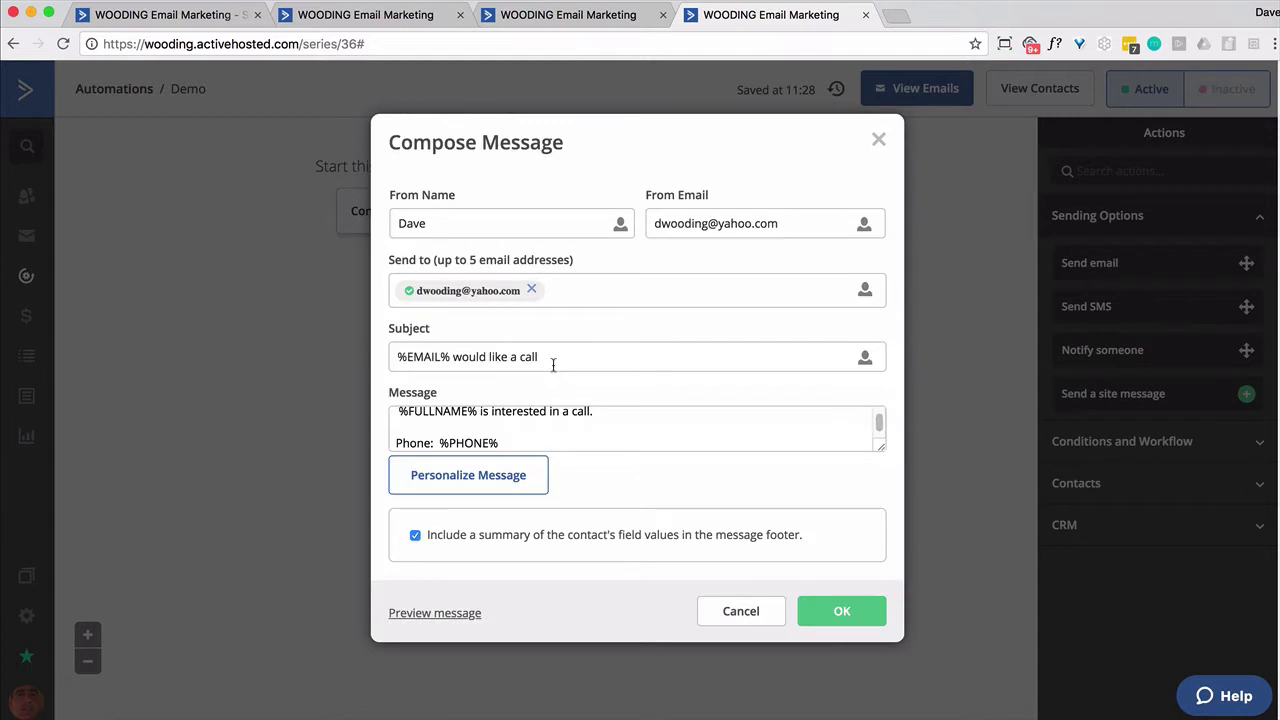
left_click(818, 610)
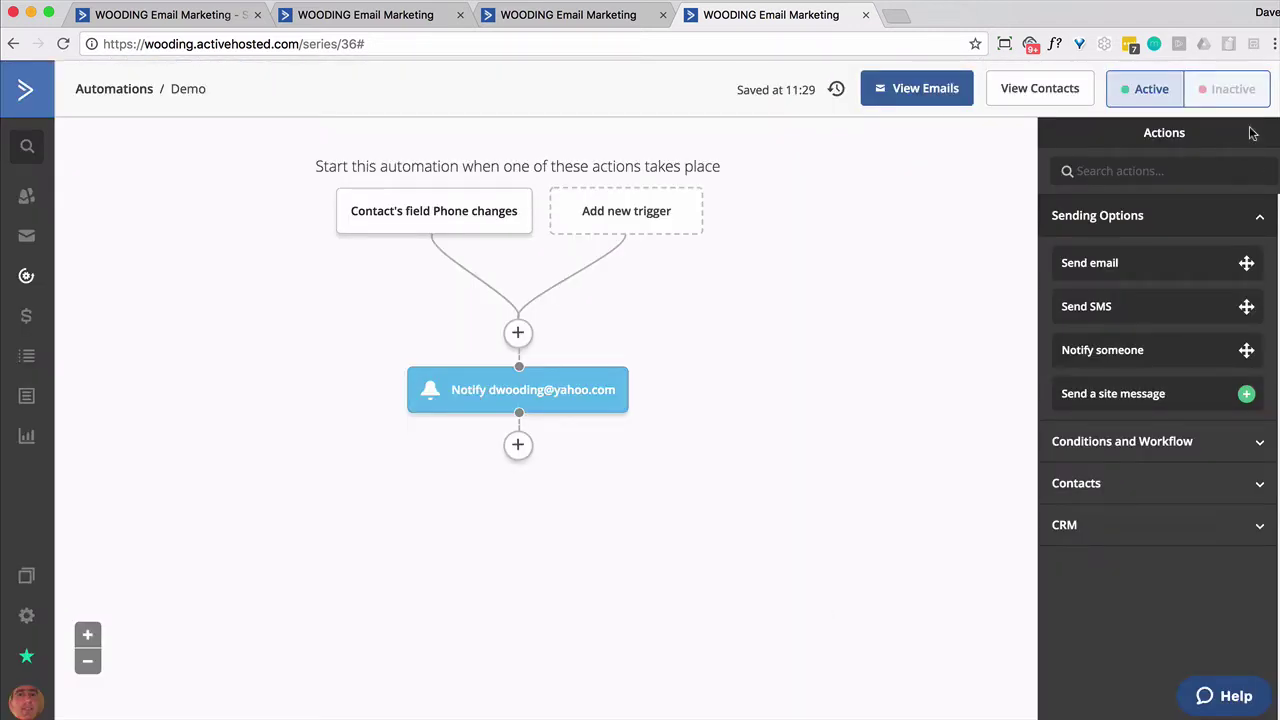
Add an End this automation step after the Notify step
left_click(518, 445)
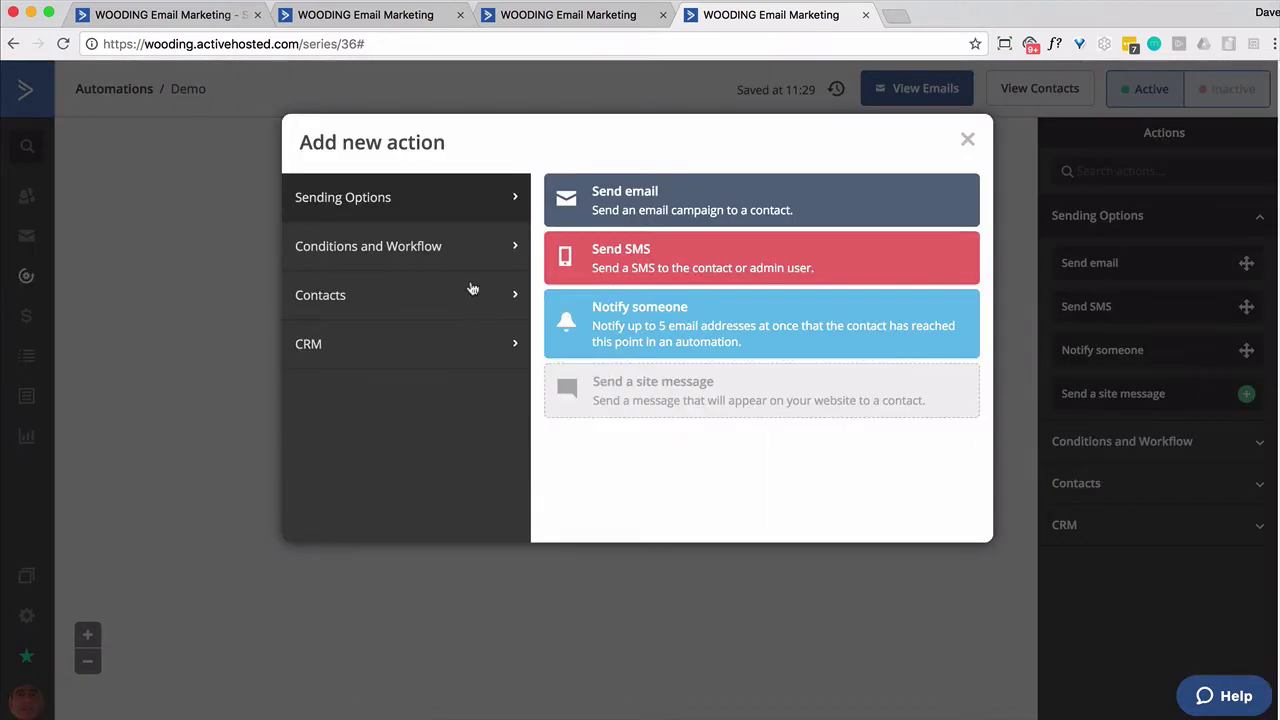
left_click(472, 289)
left_click(453, 210)
left_click(462, 246)
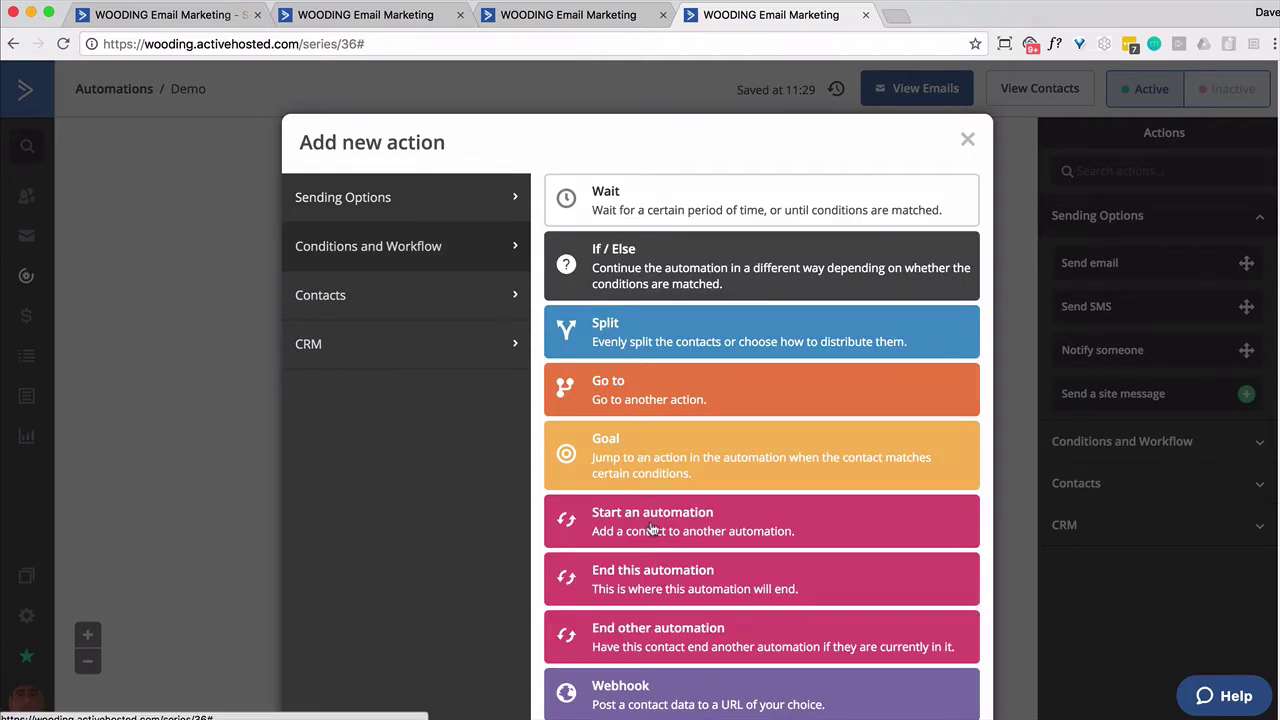
left_click(662, 568)
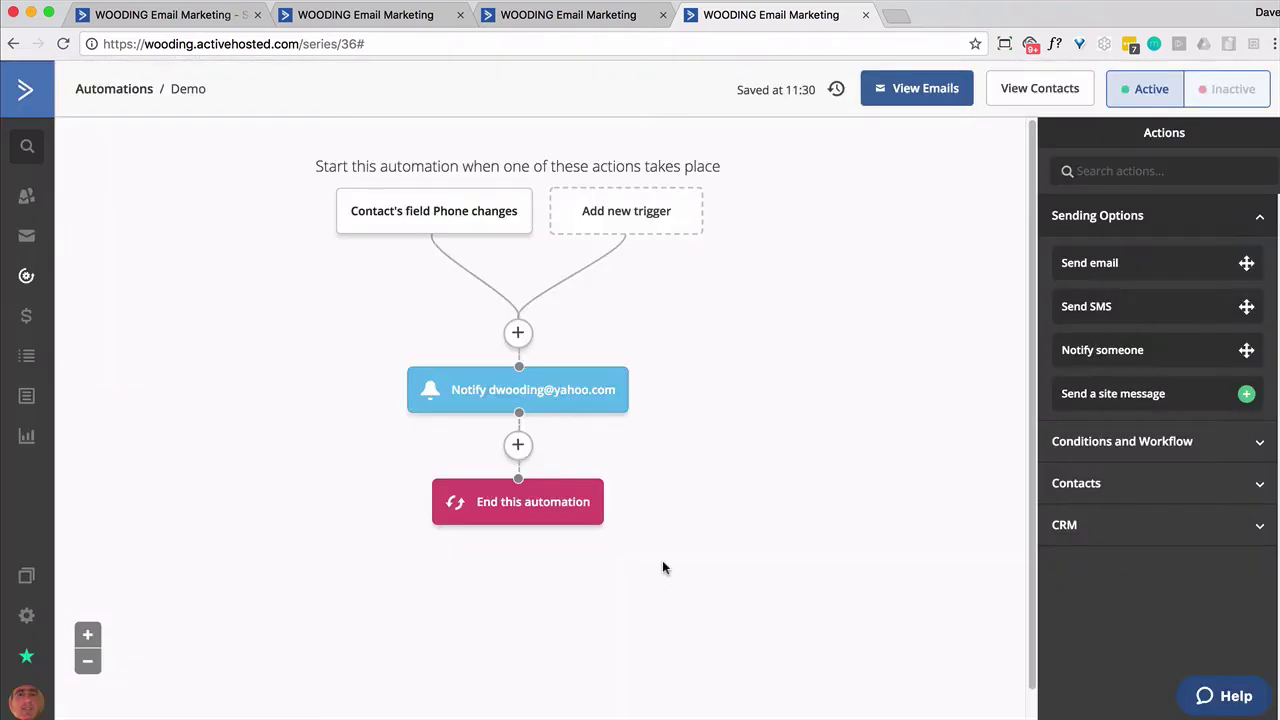
Switch back to the campaign email design and scroll down through it
left_click(352, 16)
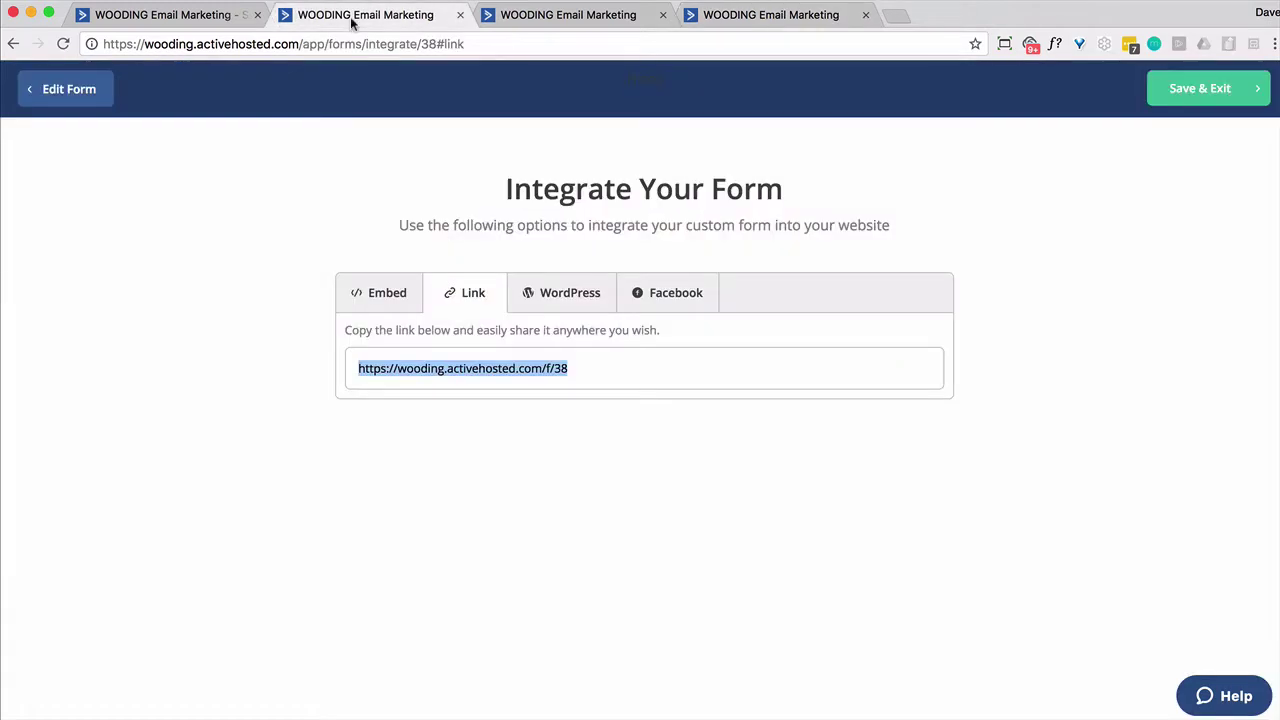
left_click(560, 18)
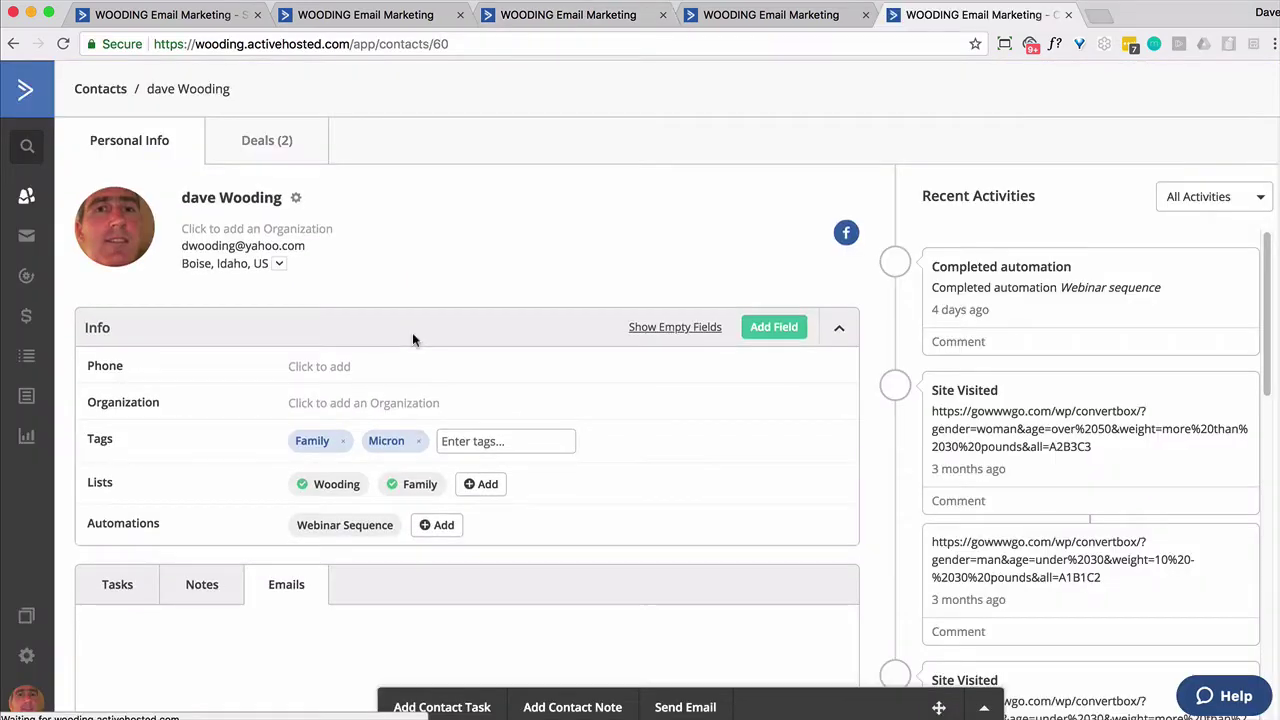
scroll(413, 338, "down", 10)
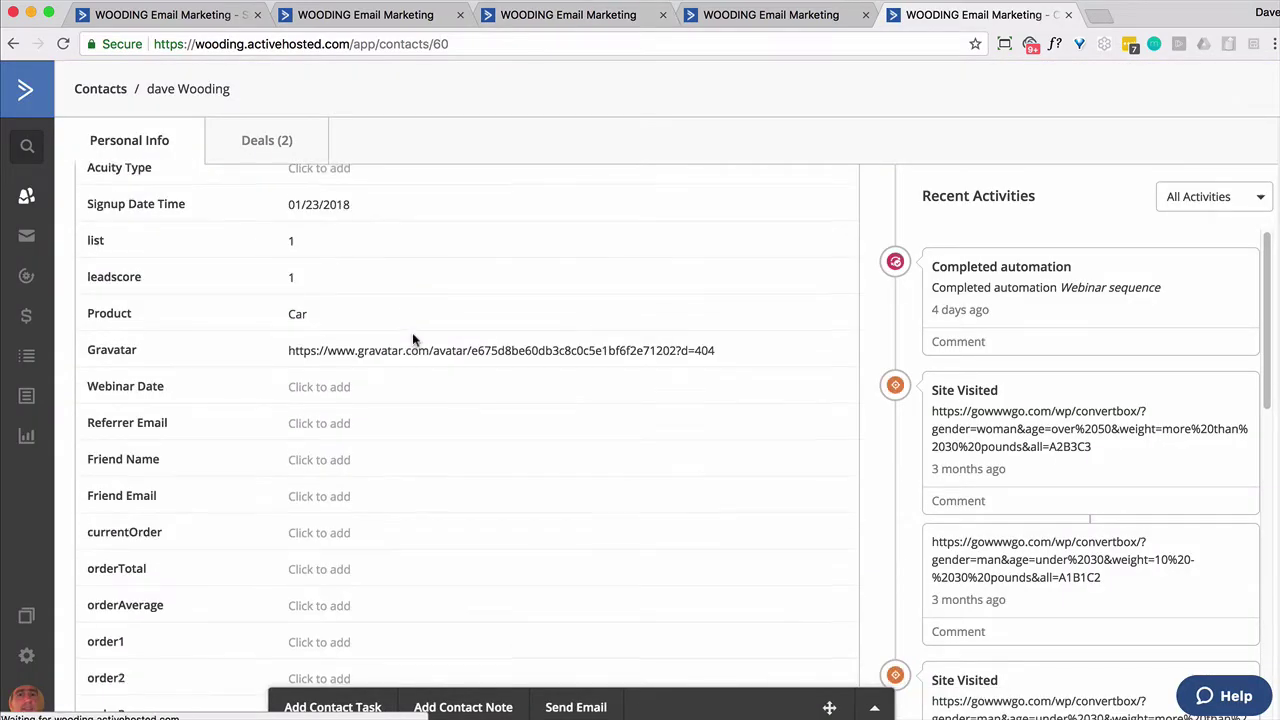
Save a test phone number in the contact's Phone field, then return to the Demo automation
scroll(412, 340, "down", 5)
scroll(322, 436, "up", 3)
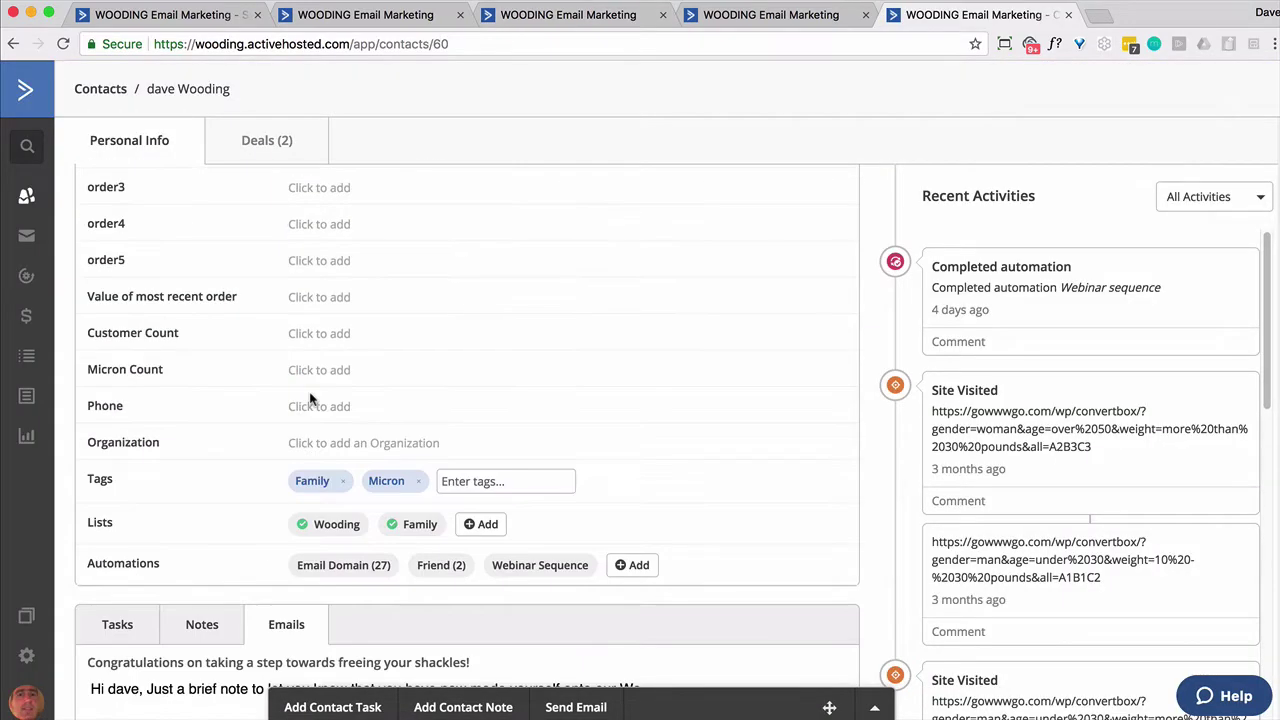
left_click(312, 406)
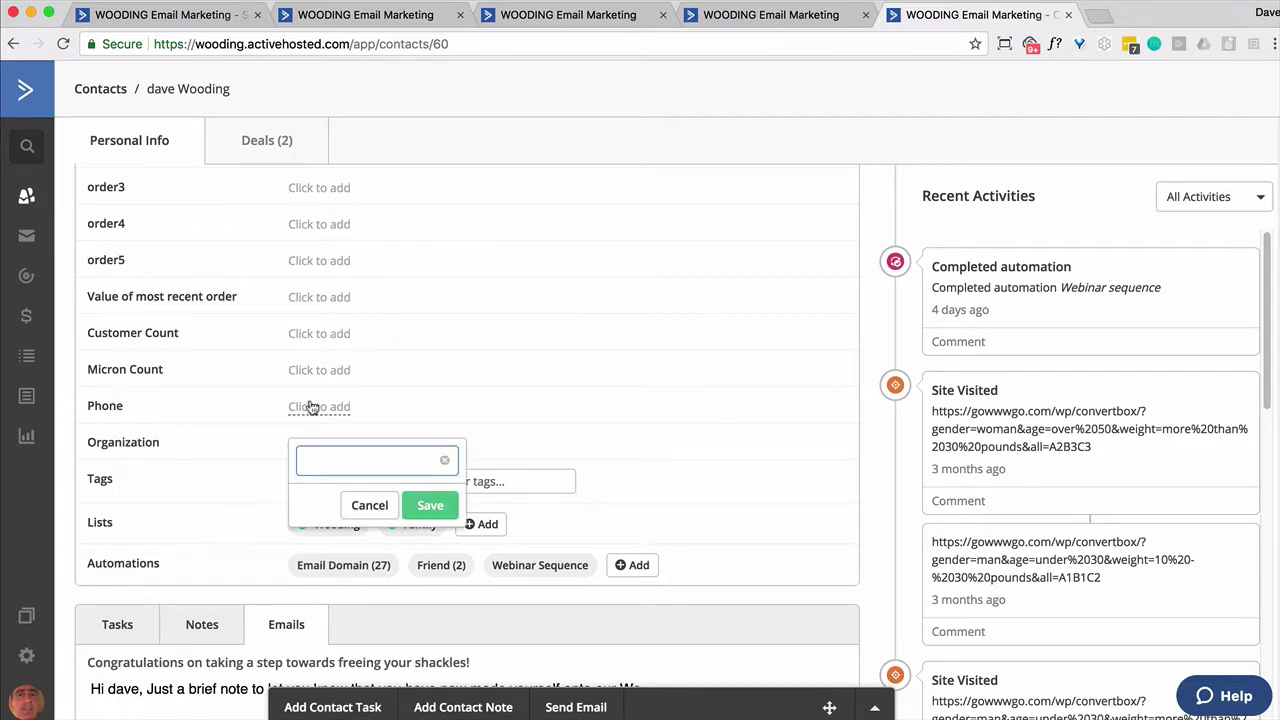
type("18005551212")
left_click(418, 505)
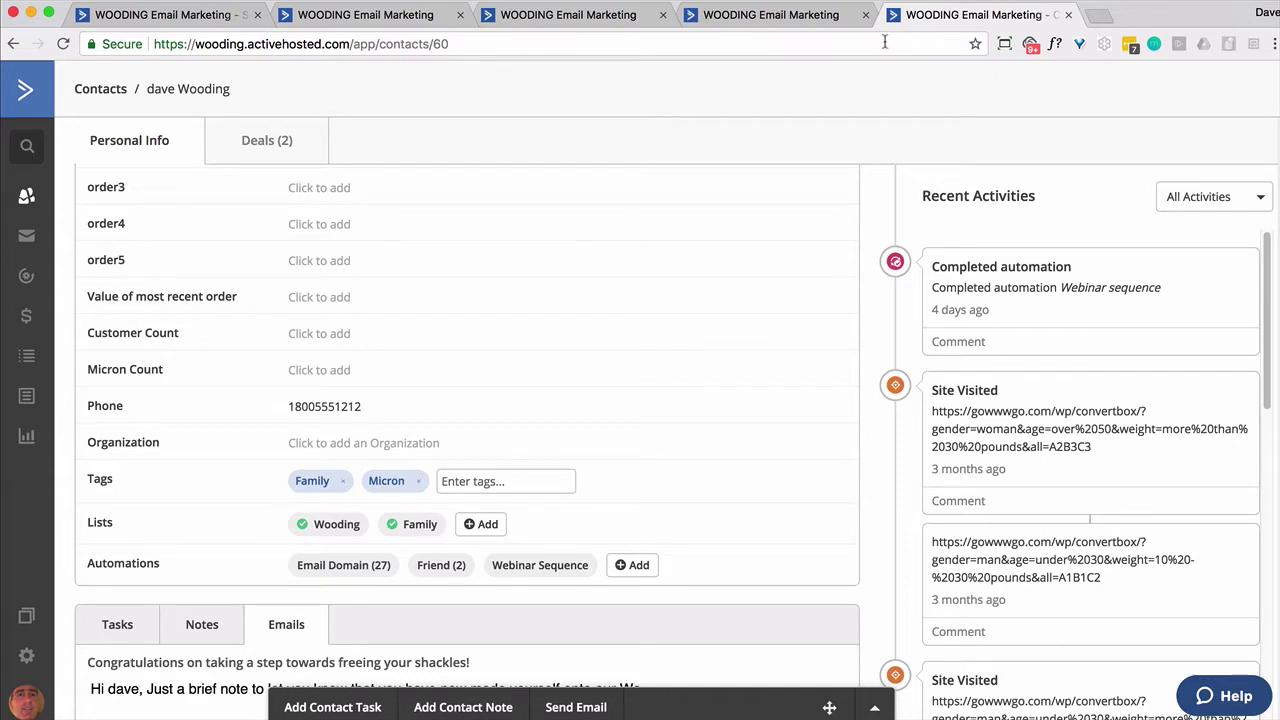
left_click(800, 22)
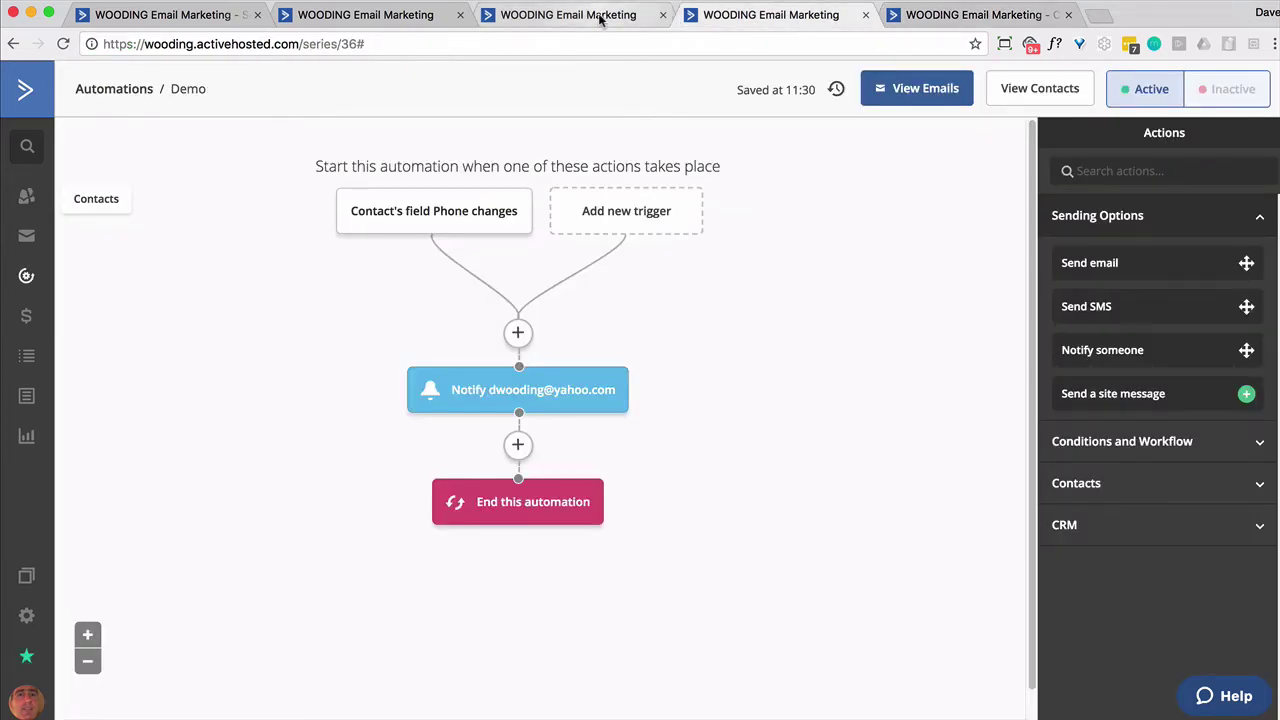
Send a test of the campaign email from the designer, then go back to the contact record
left_click(601, 20)
scroll(690, 620, "down", 3)
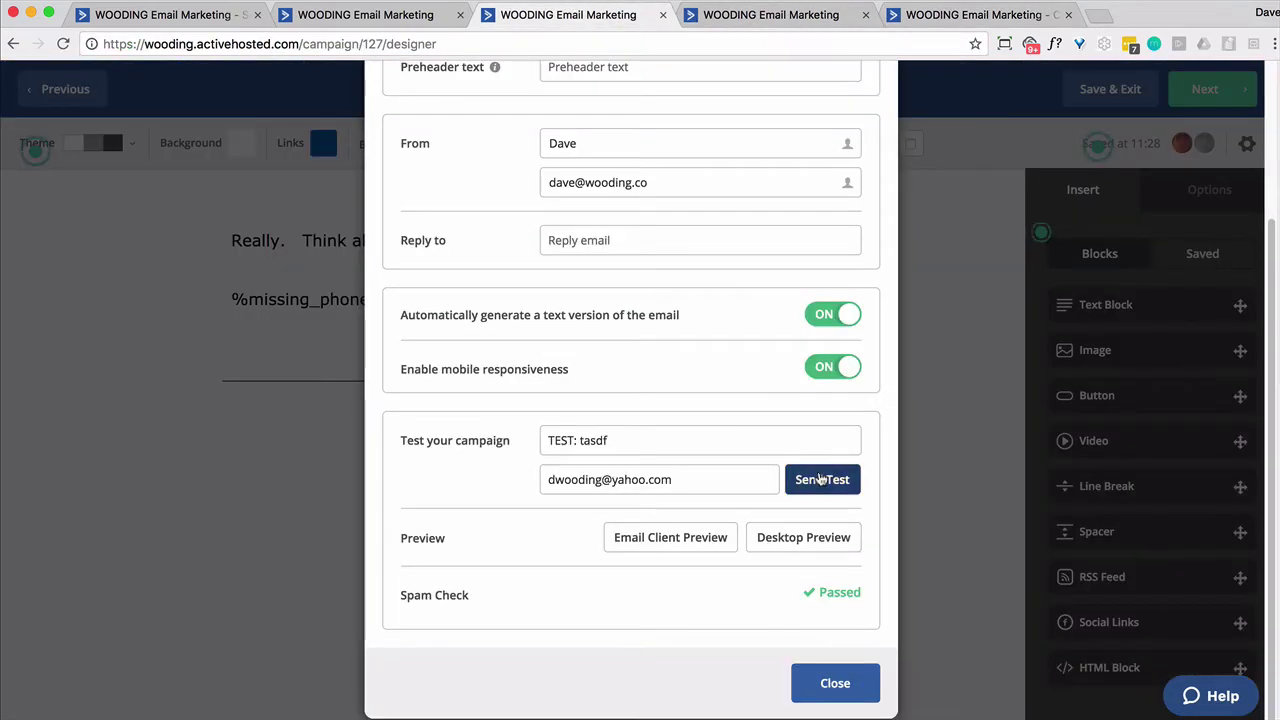
left_click(818, 479)
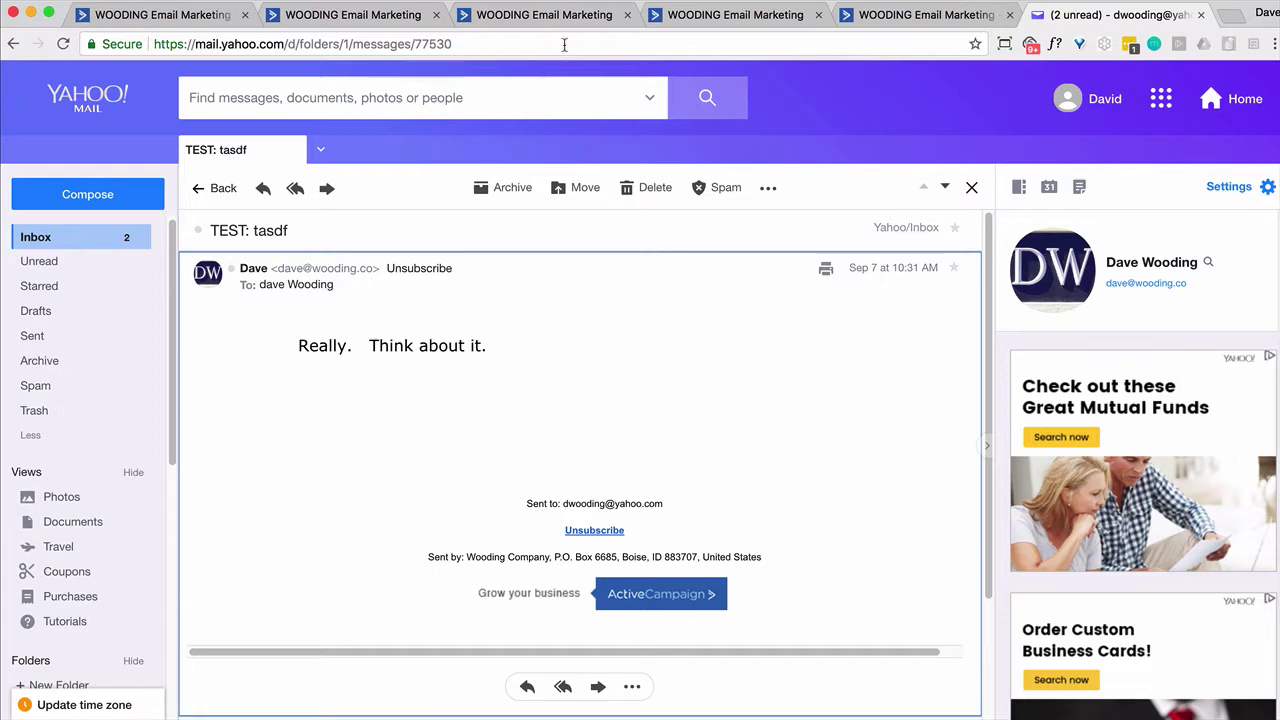
left_click(540, 15)
left_click(890, 20)
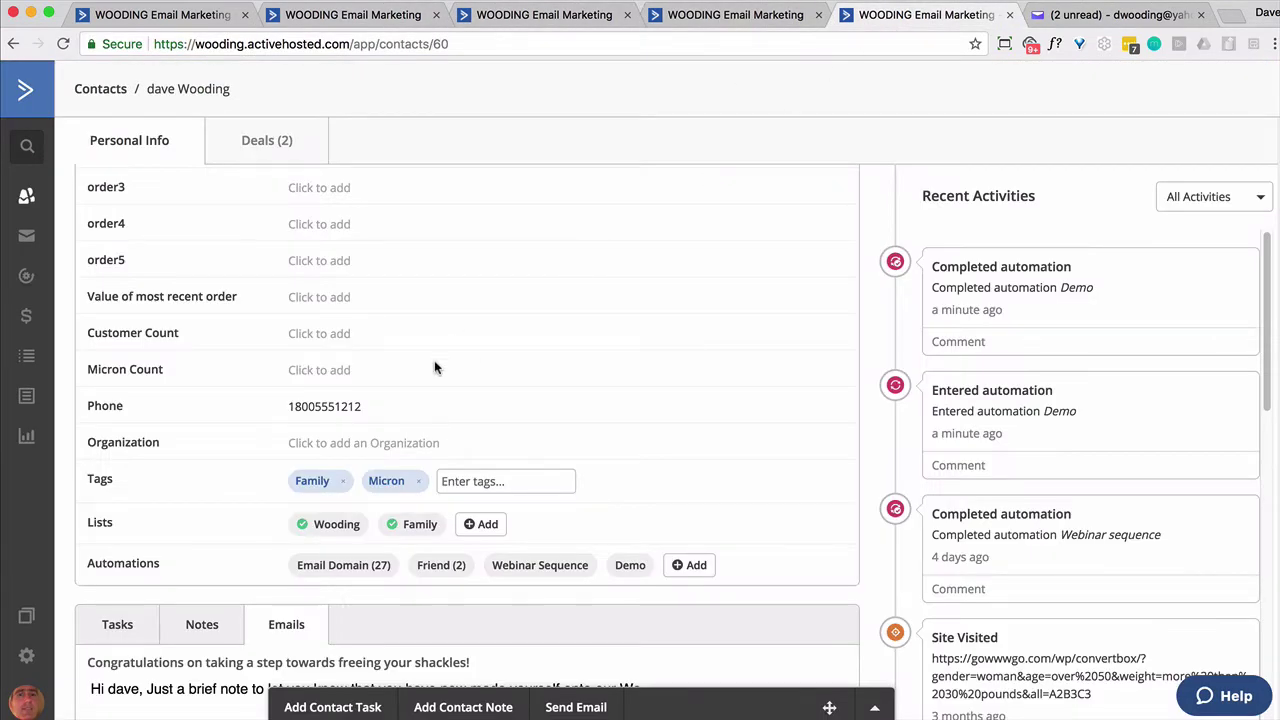
Delete the number from the contact's Phone field and save it empty
double_click(349, 406)
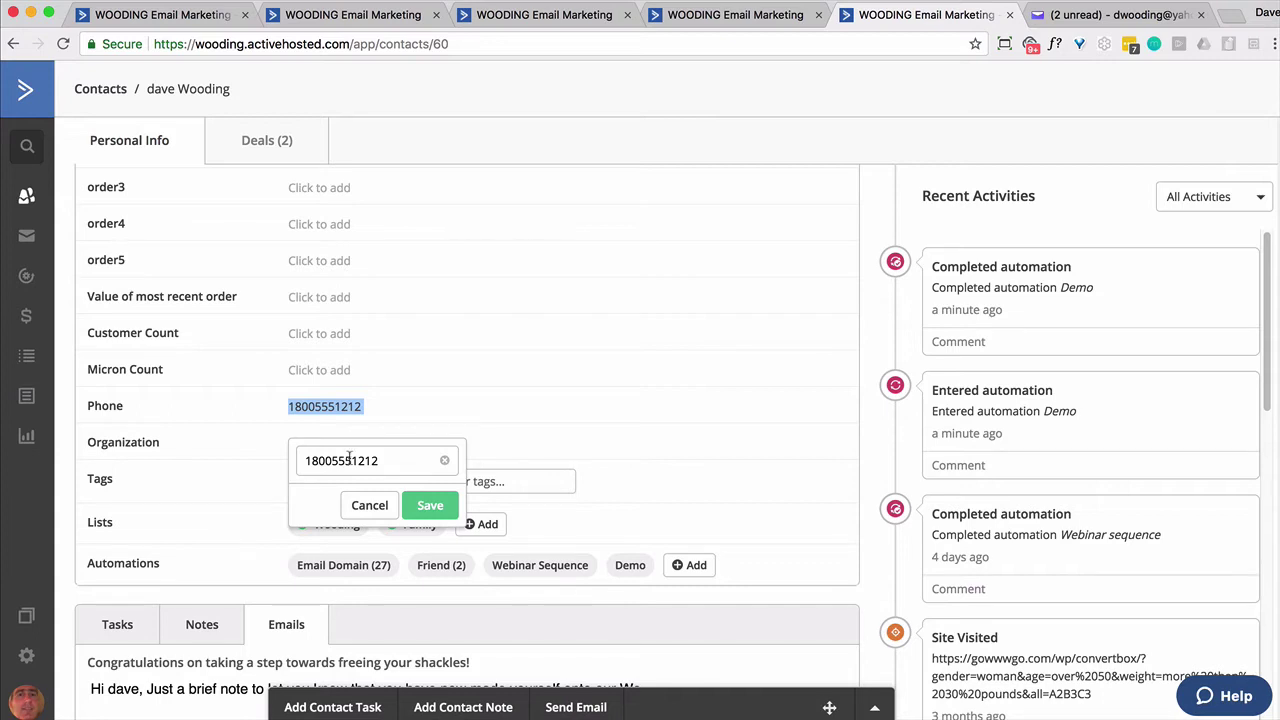
double_click(348, 458)
key("BackSpace")
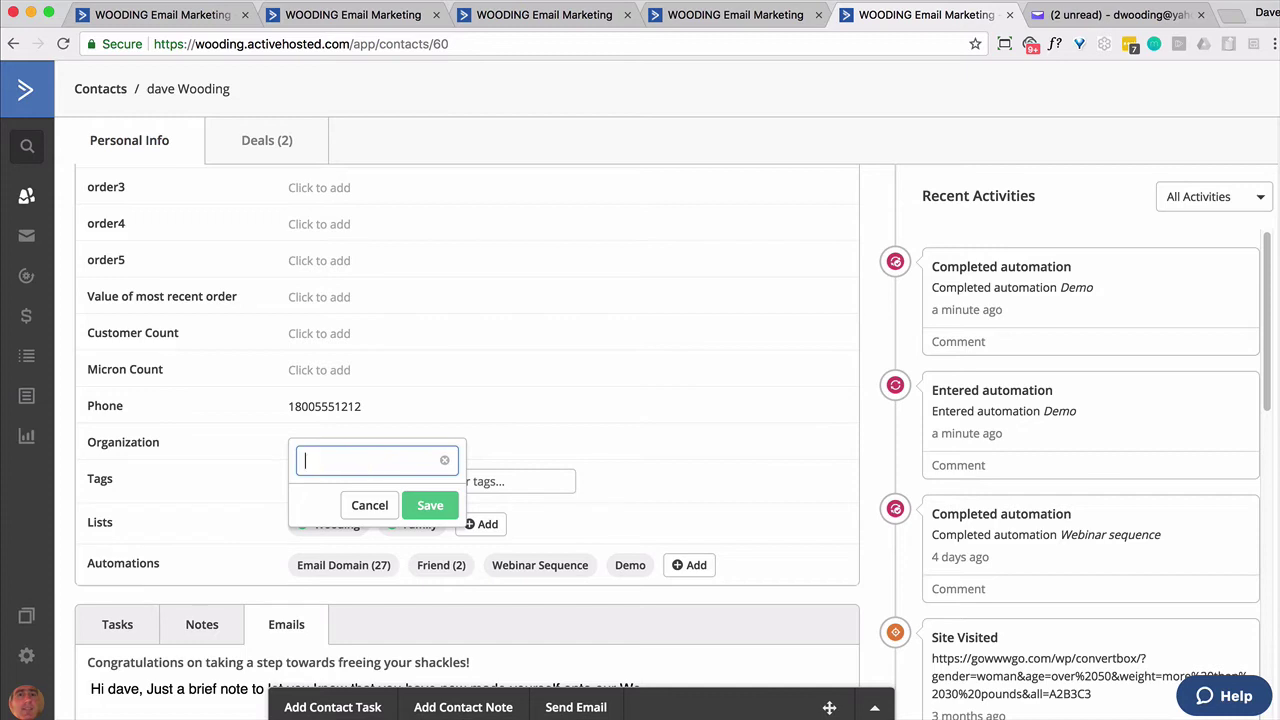
left_click(418, 505)
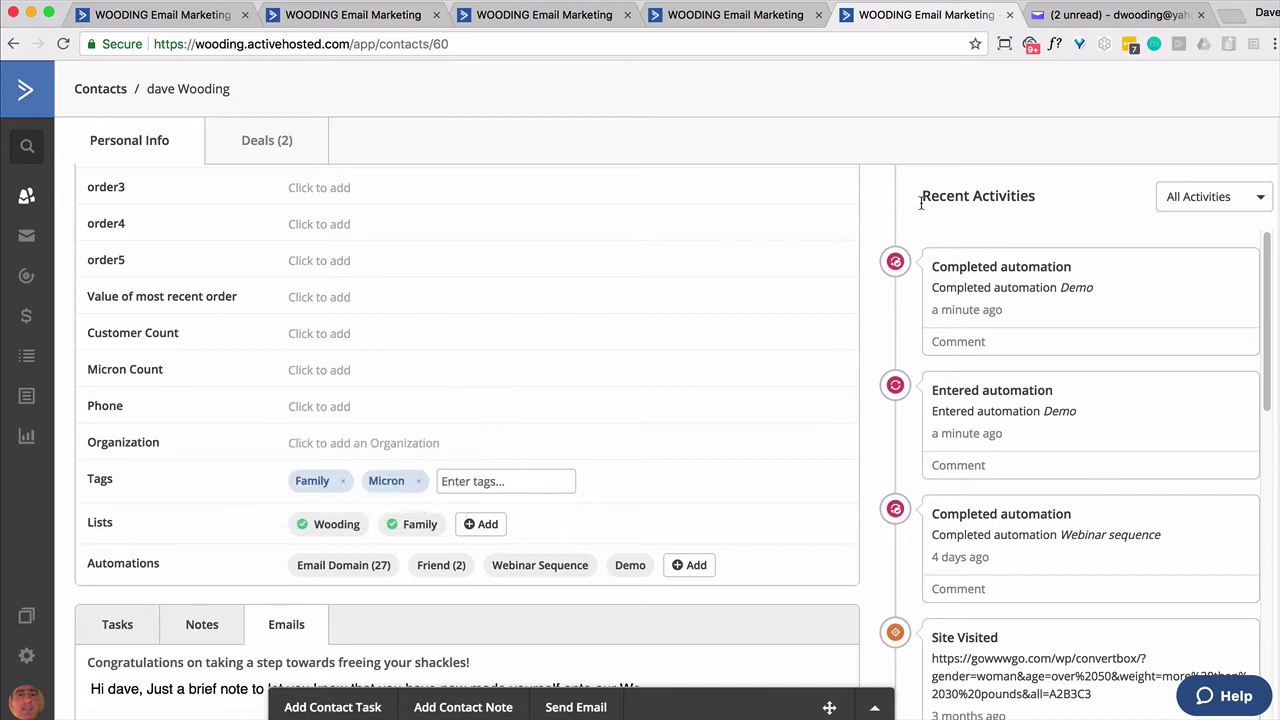
Send a second test of the campaign email from its Settings and check Yahoo Mail
left_click(735, 22)
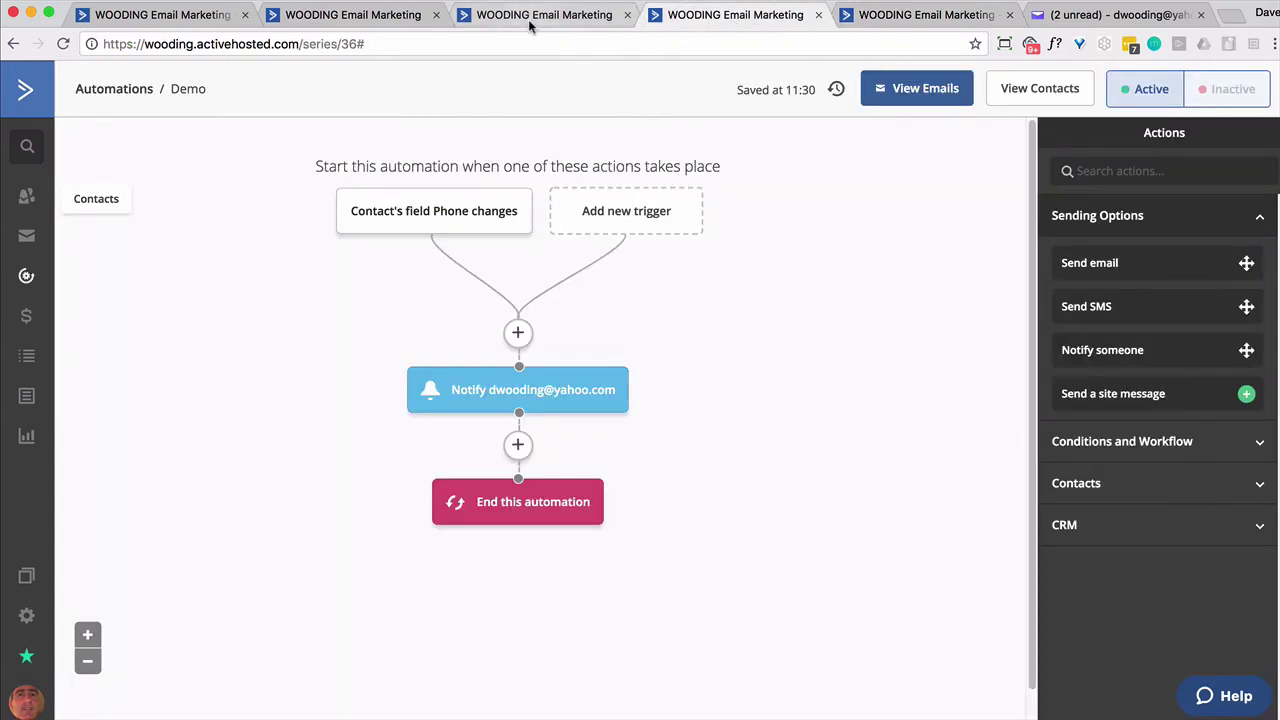
left_click(531, 21)
left_click(1249, 145)
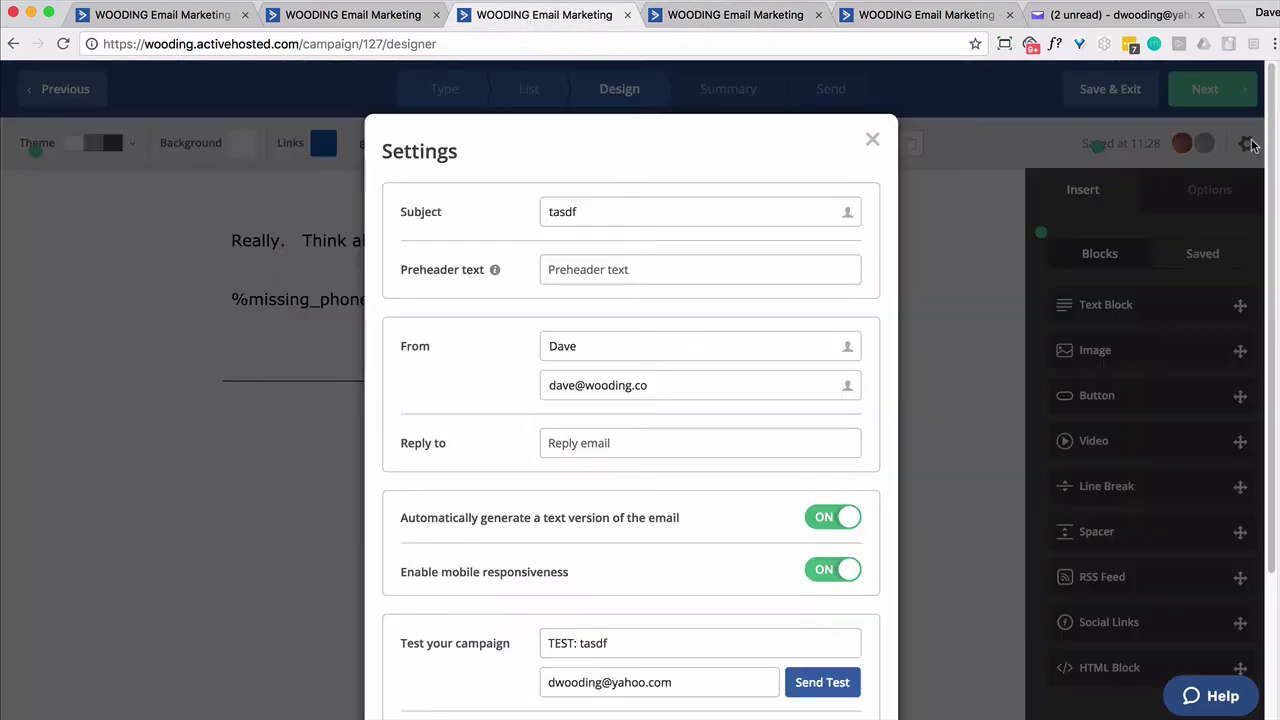
left_click(822, 682)
key("super+6")
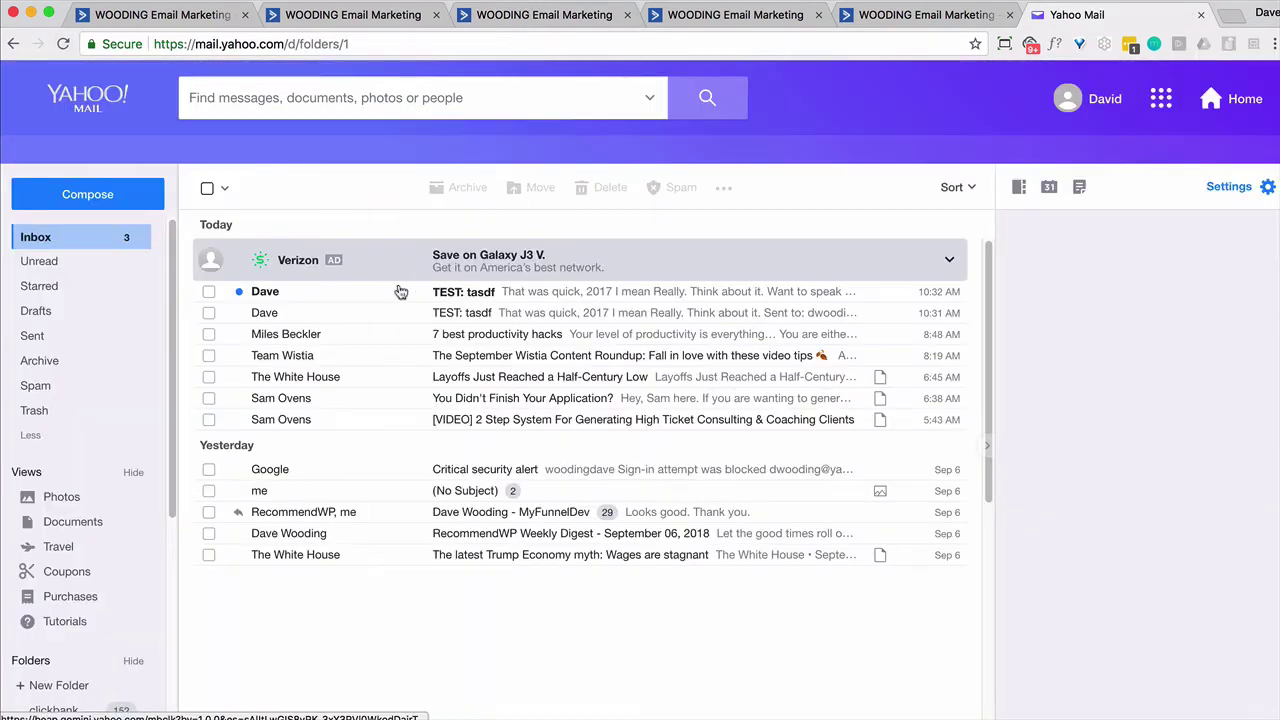
Open the newest 'TEST: tasdf' email and follow its HERE link to the Ready to talk? form
left_click(483, 296)
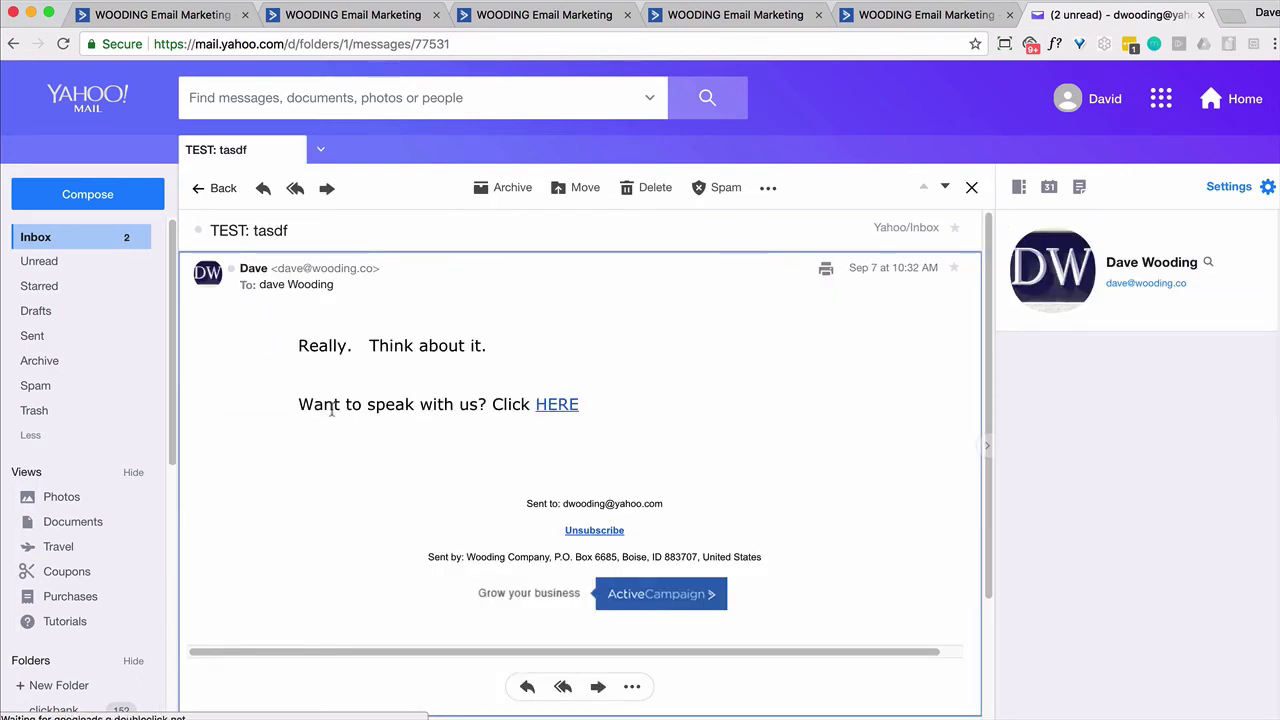
left_click(554, 407)
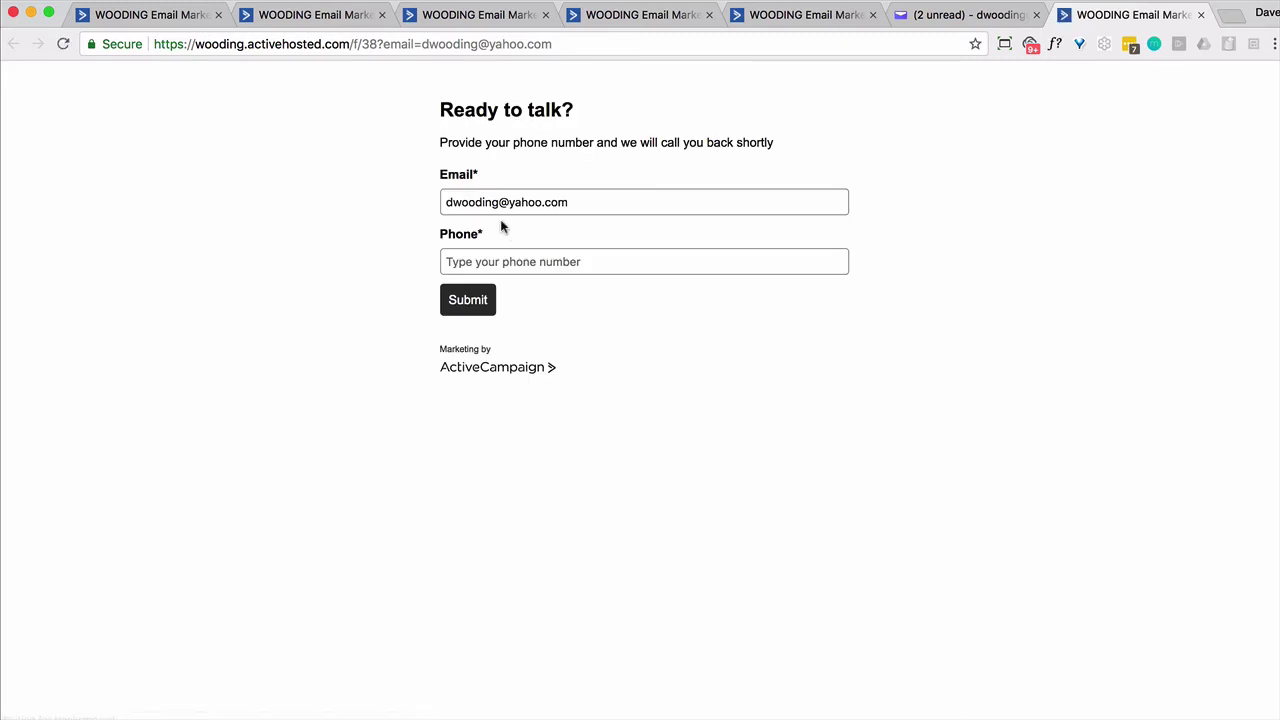
Enter a phone number in the Ready to talk? form's Phone field and submit it
left_click(490, 262)
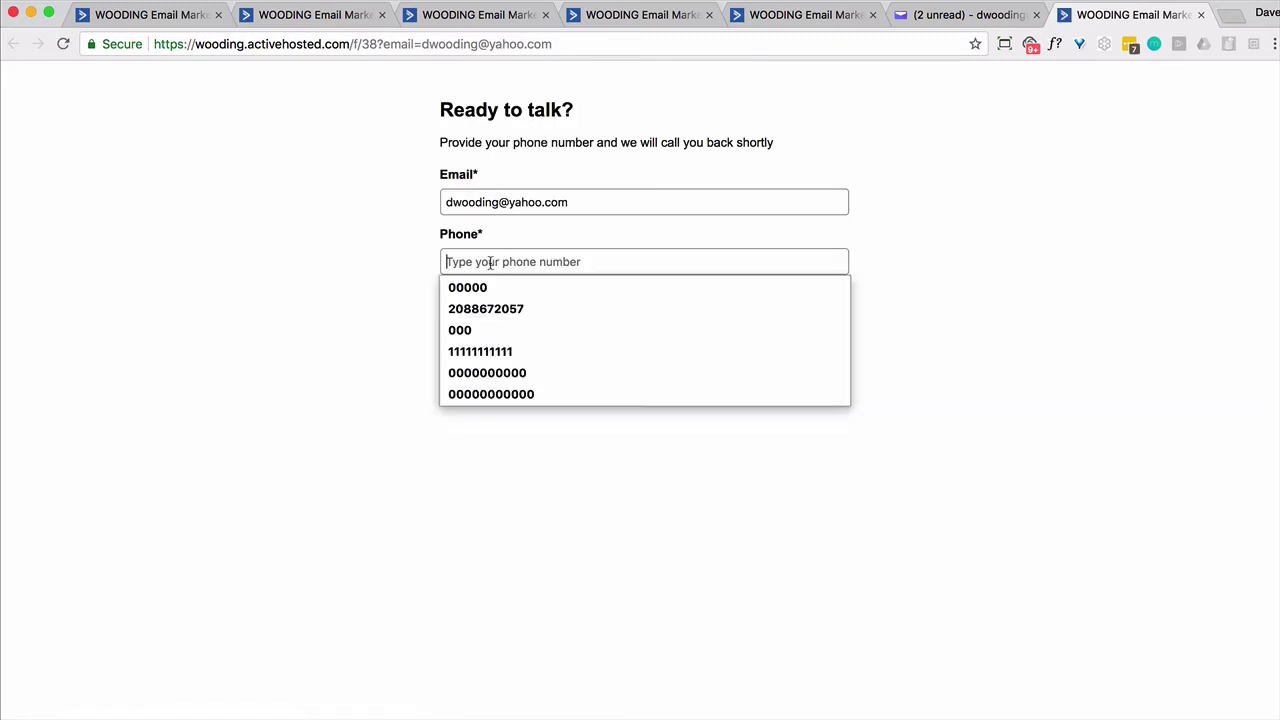
type("8005551212")
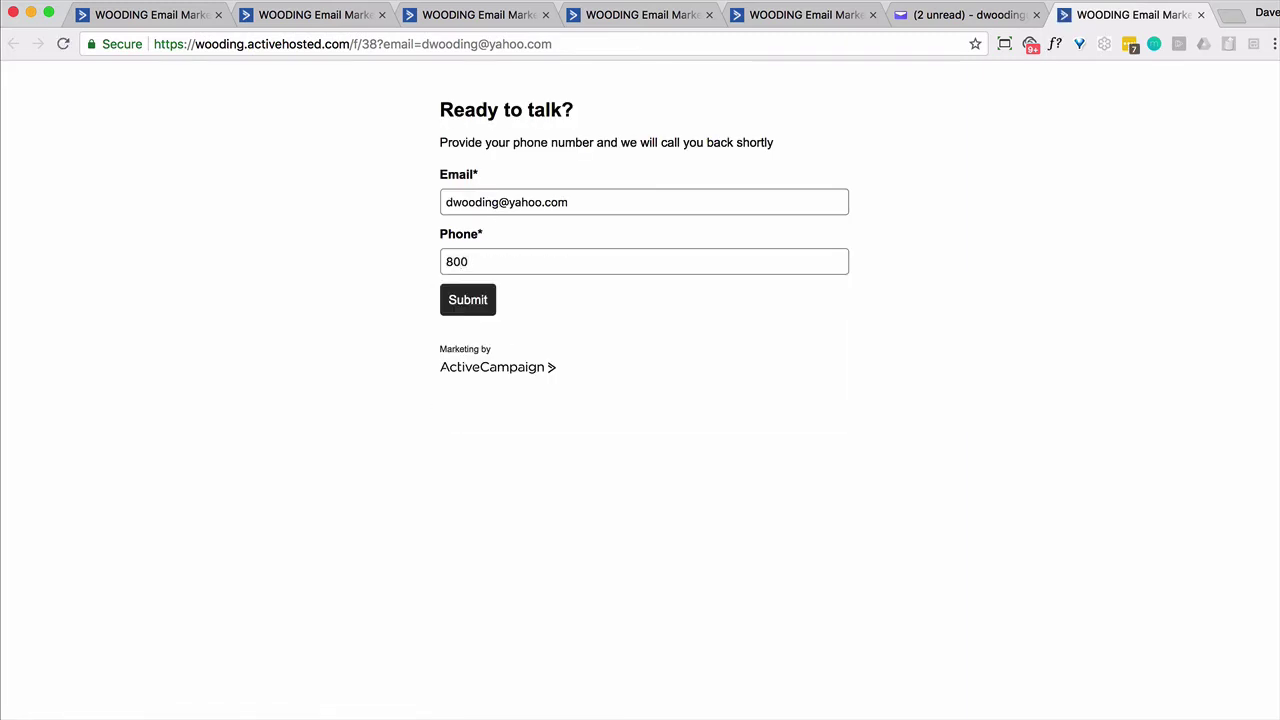
left_click(461, 302)
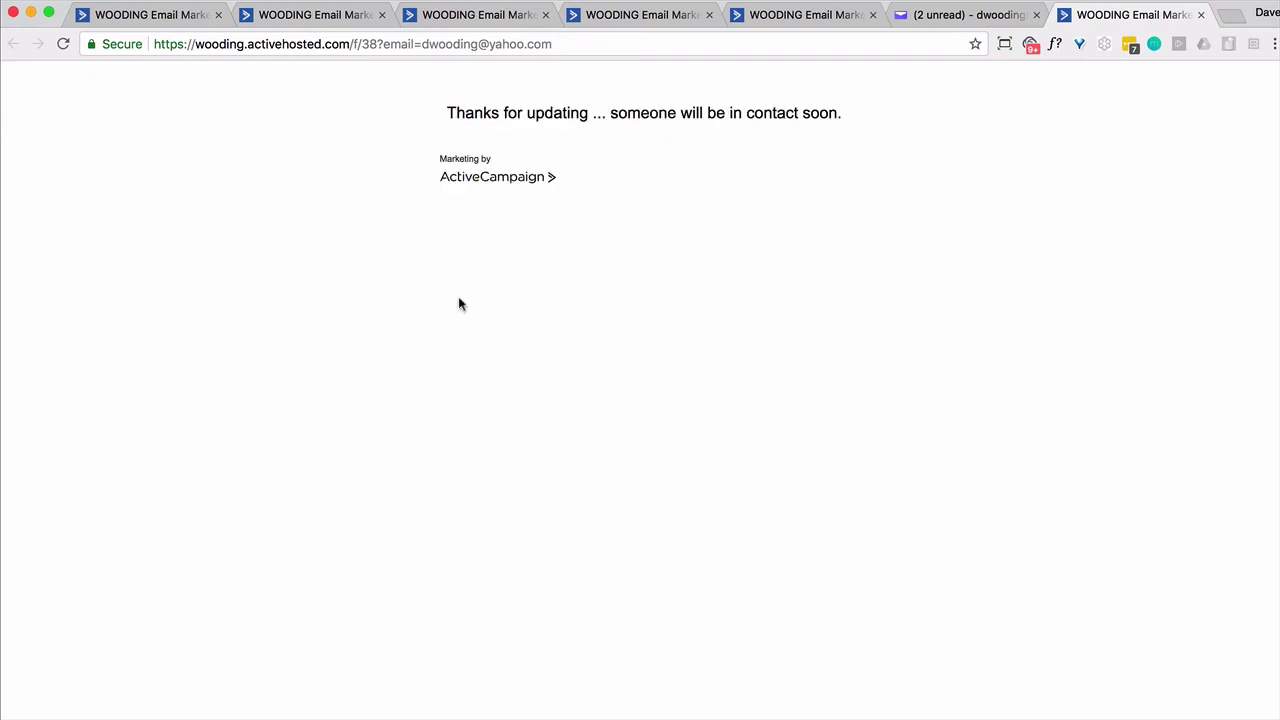